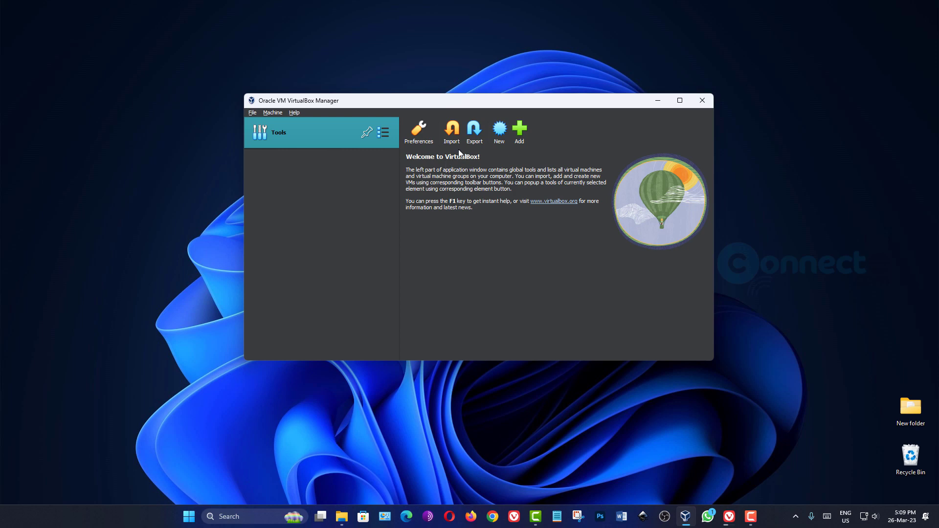
Step: Start a new virtual machine named EdUBudgie Linux and set its folder to E:\Virtual OS
left_click(497, 129)
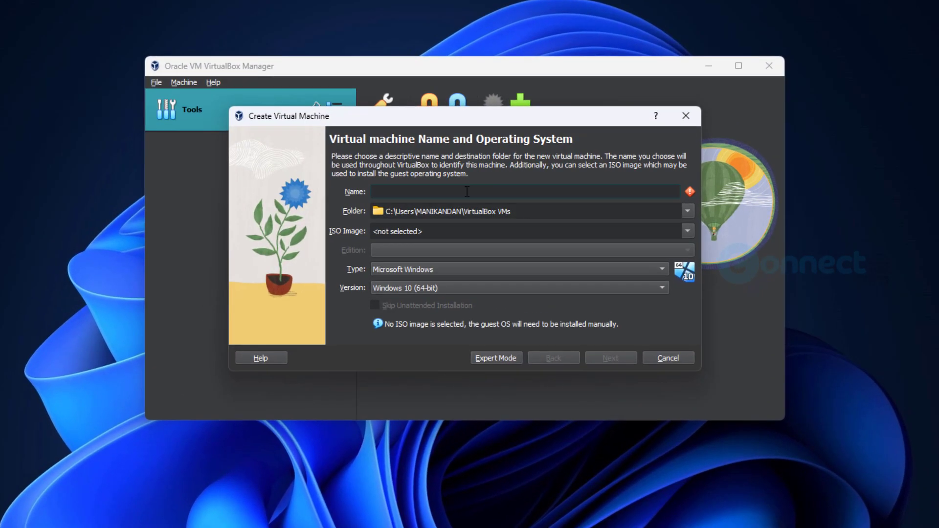
type("EdUBudgie Linux")
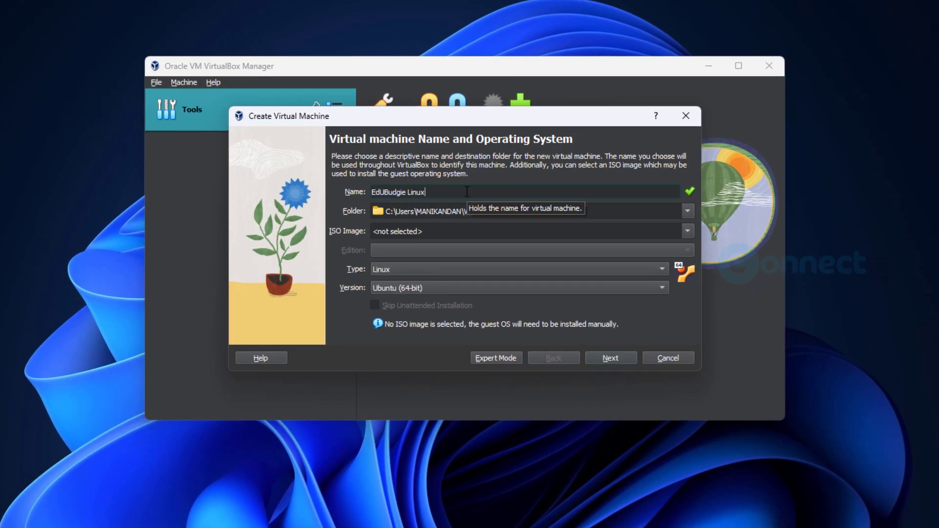
left_click(688, 211)
left_click(621, 243)
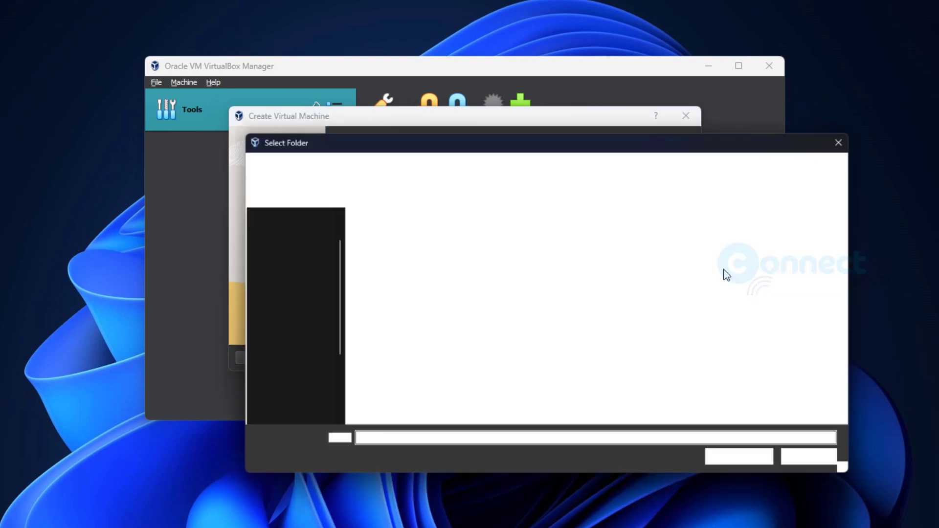
scroll(303, 332, "down", 2)
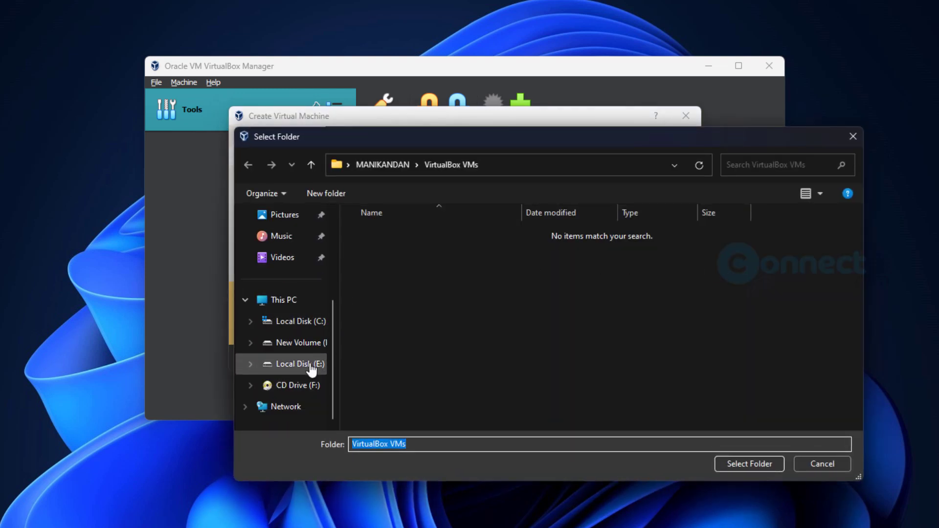
left_click(308, 365)
double_click(399, 377)
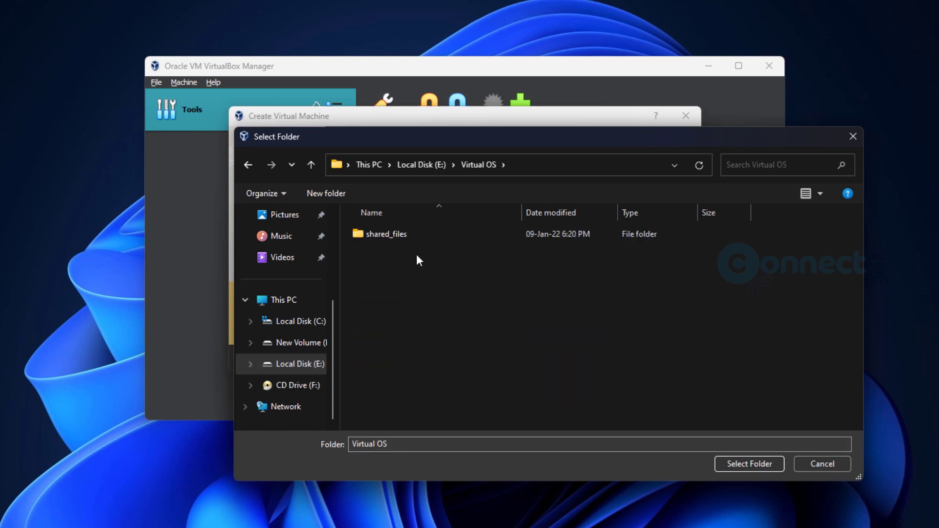
left_click(749, 462)
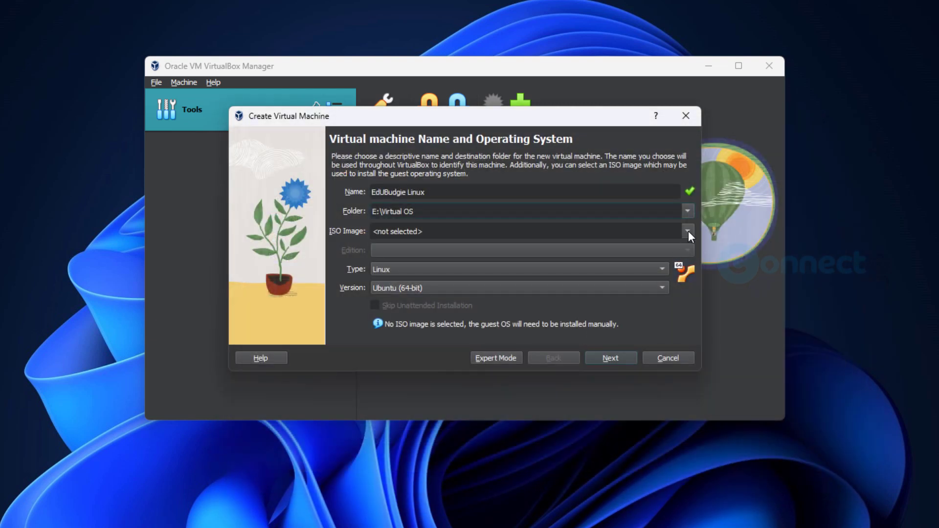
Step: Select edubudgie-22.04.0-02JUN22-desktop-amd64.iso from E:\iso\other as the ISO image and continue to the hardware settings
left_click(688, 231)
left_click(677, 265)
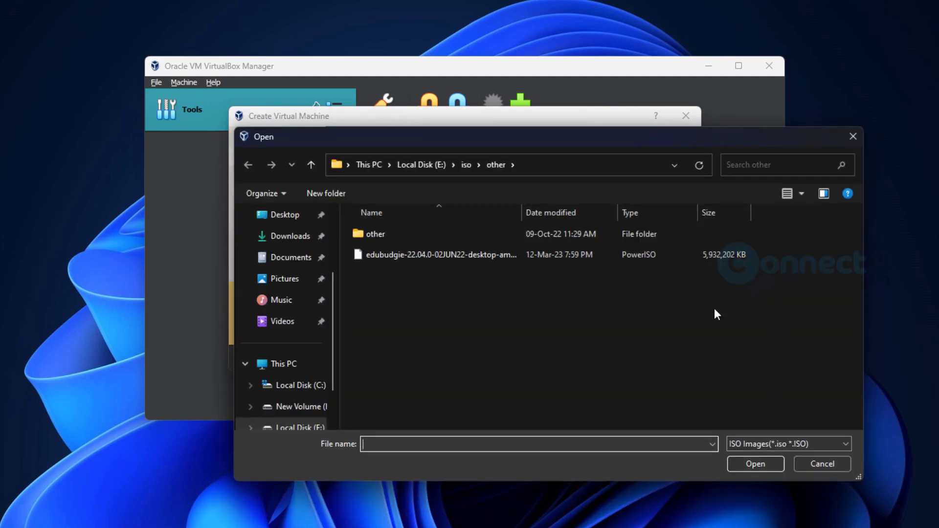
left_click(436, 257)
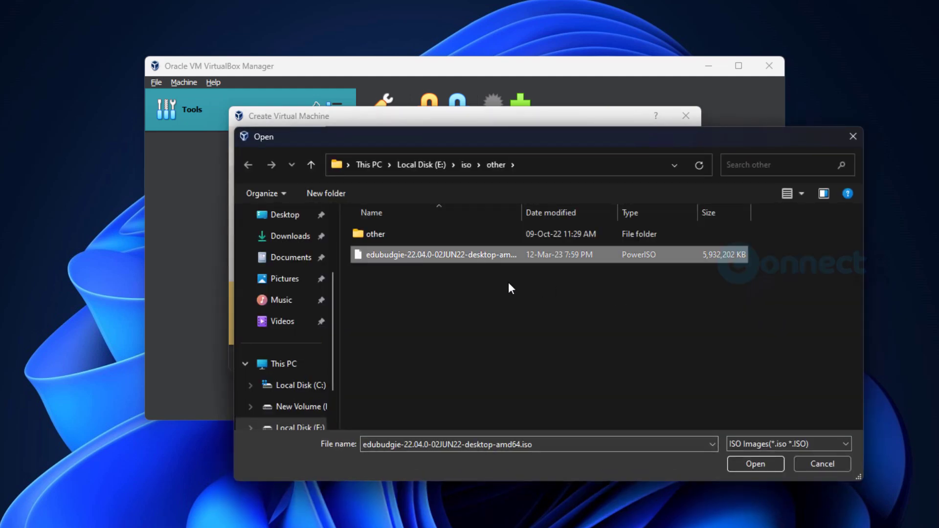
left_click(746, 459)
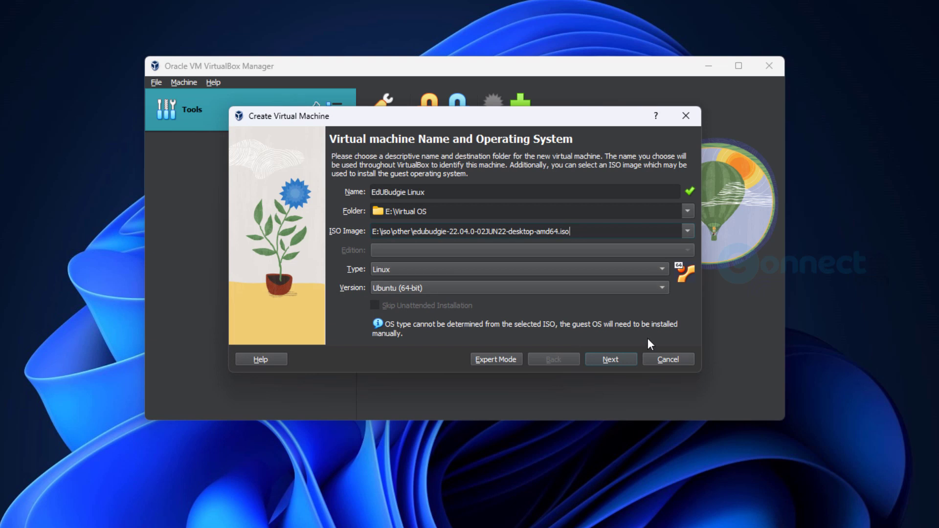
left_click(611, 359)
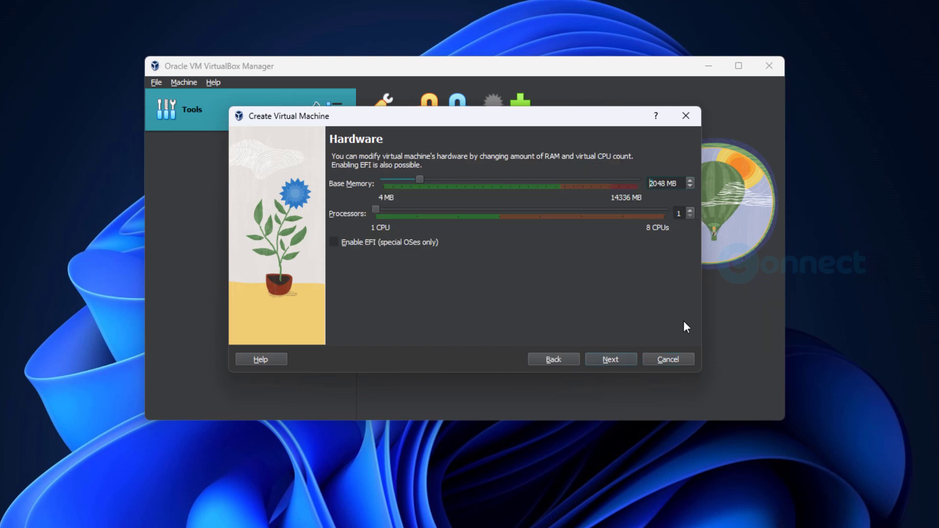
Step: Allocate 6048 MB of base memory and 2 processors, and continue to the virtual hard disk settings
key("Delete")
type("6")
left_click(609, 360)
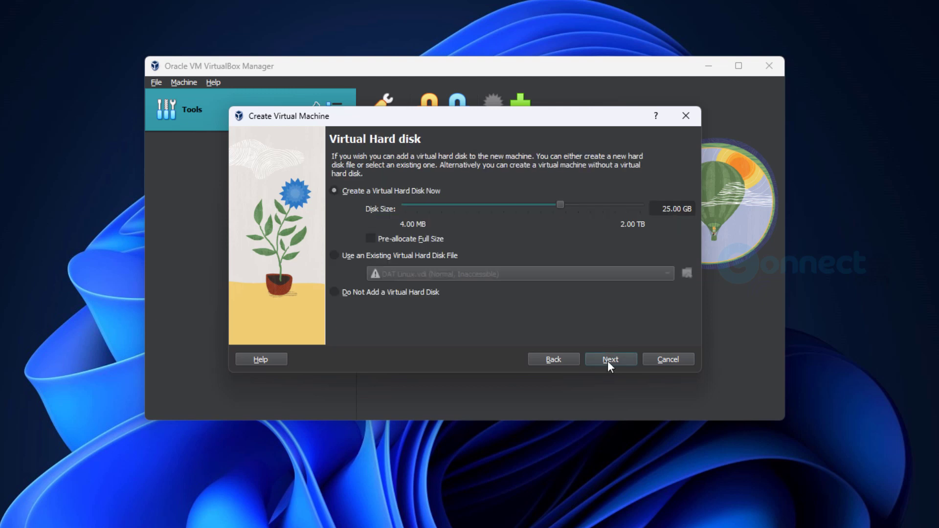
Step: Set the new virtual hard disk's size to 50 GB and finish creating the virtual machine
left_click(670, 209)
left_click_drag(671, 211, 662, 211)
type("50")
left_click(597, 357)
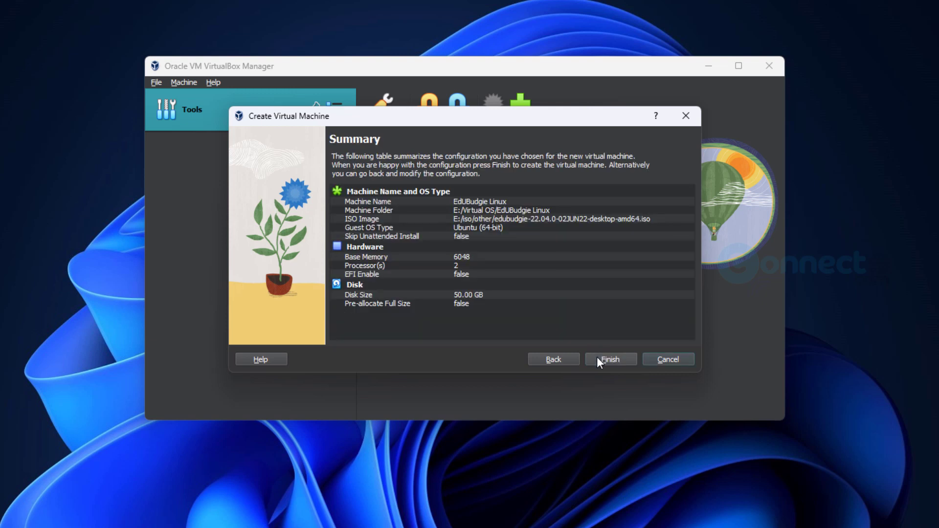
left_click(608, 357)
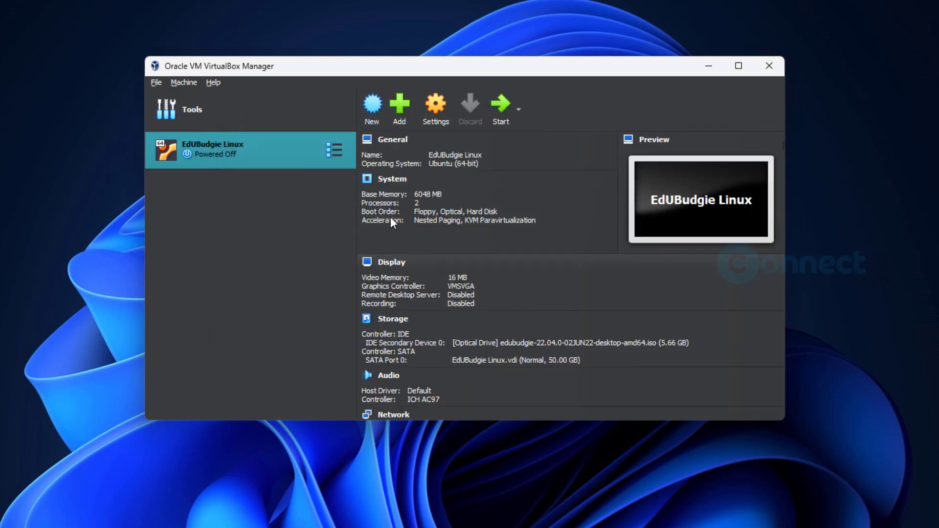
Step: Enable PAE/NX for the processor in the EdUBudgie Linux machine's system settings and check the acceleration options
right_click(275, 146)
left_click(299, 154)
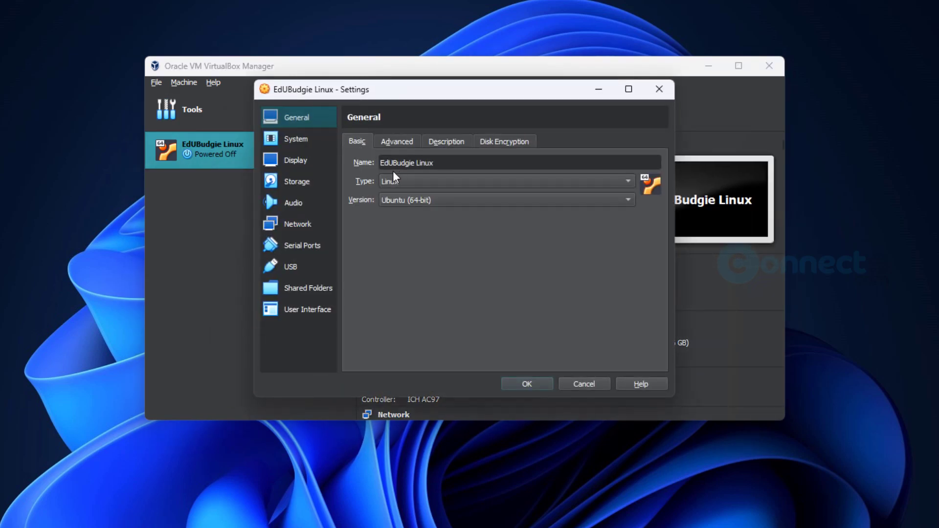
left_click(295, 141)
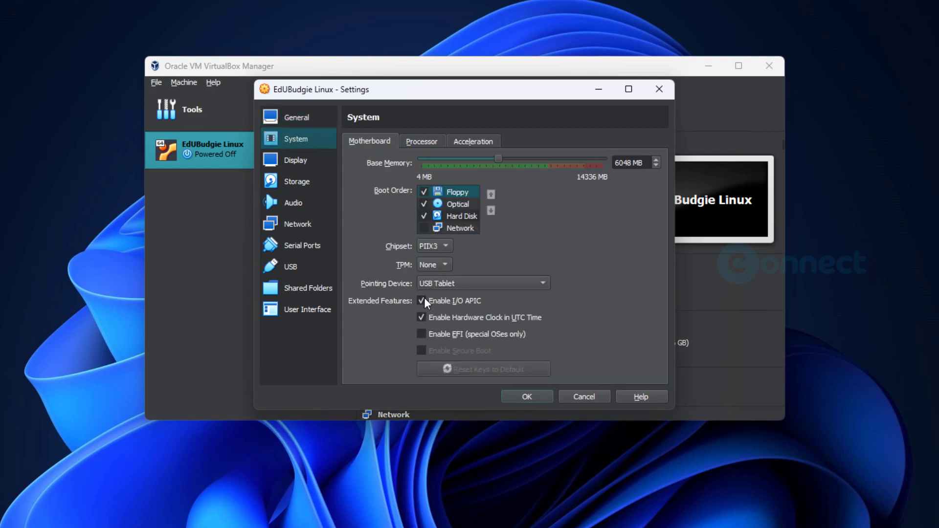
left_click(421, 142)
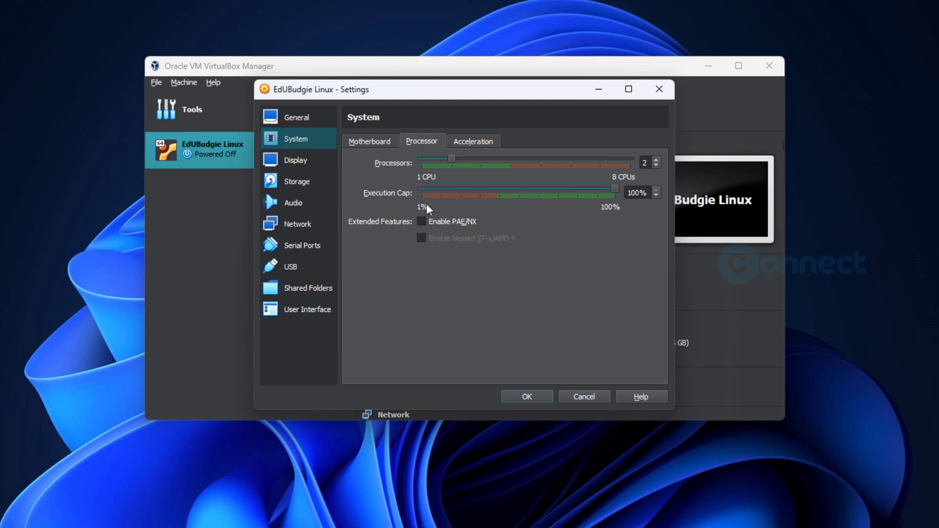
left_click(421, 222)
left_click(467, 141)
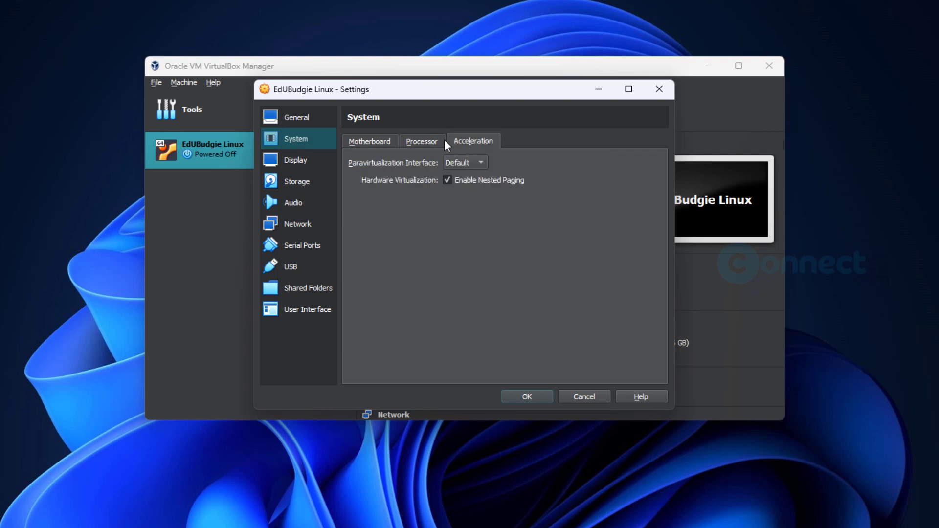
Step: Set the machine's video memory to 128 MB, check its storage settings, and save the configuration
left_click(303, 164)
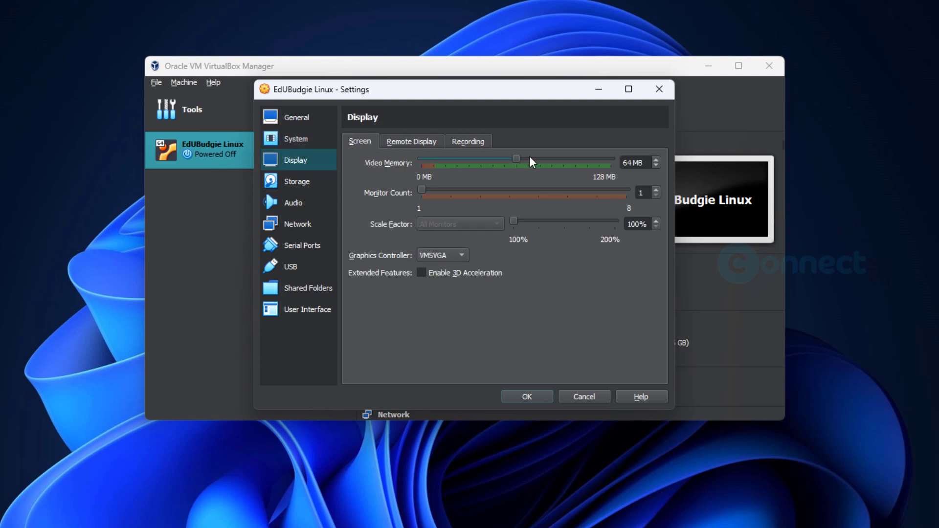
left_click_drag(532, 161, 613, 166)
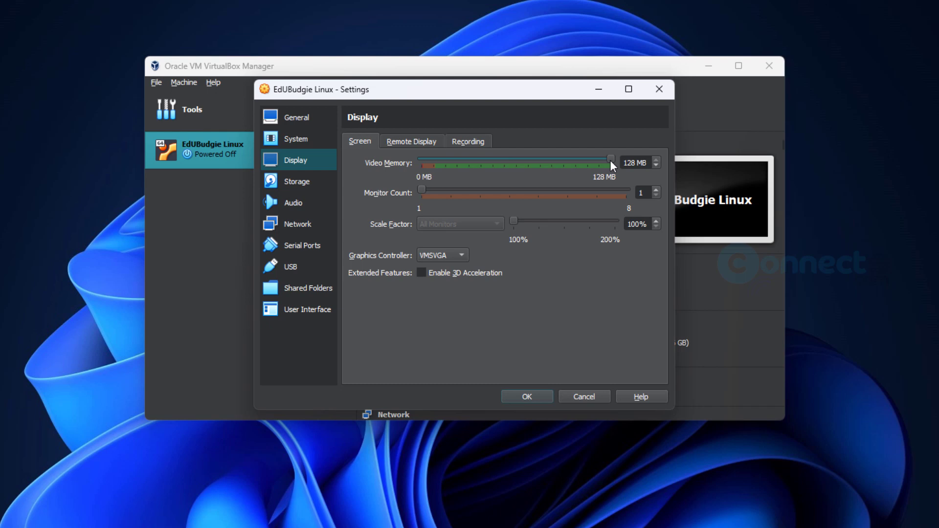
left_click(303, 182)
left_click(422, 171)
left_click(566, 396)
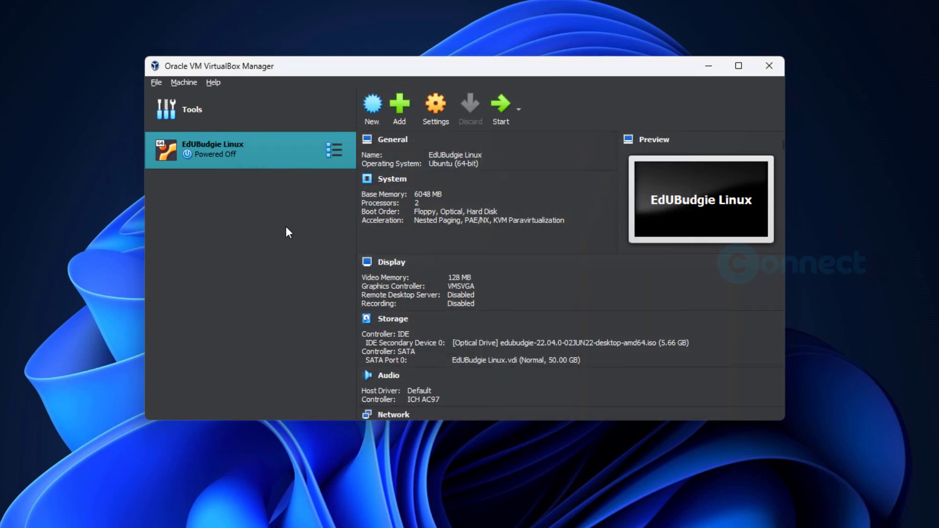
Step: Start the EdUBudgie Linux machine, boot the Try or Install EdUBudgie Linux entry, and dismiss the notifications
left_click(500, 106)
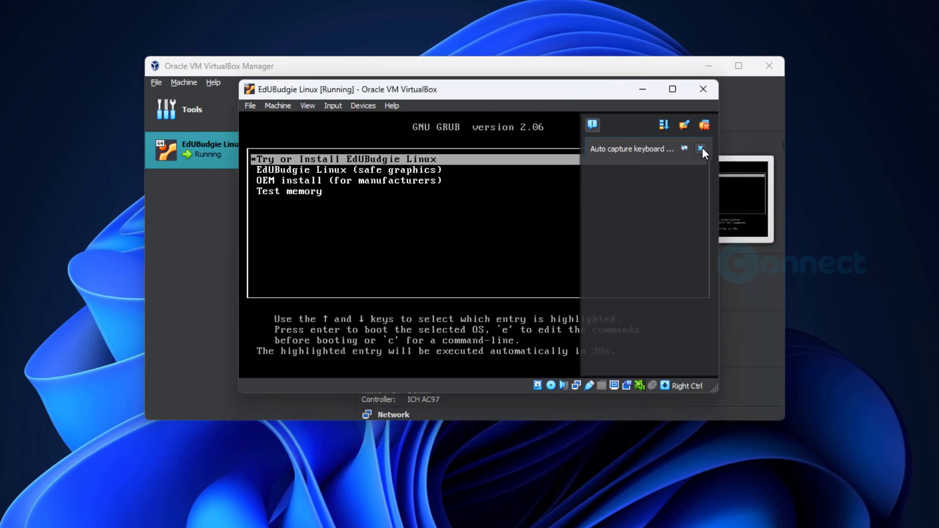
left_click(700, 147)
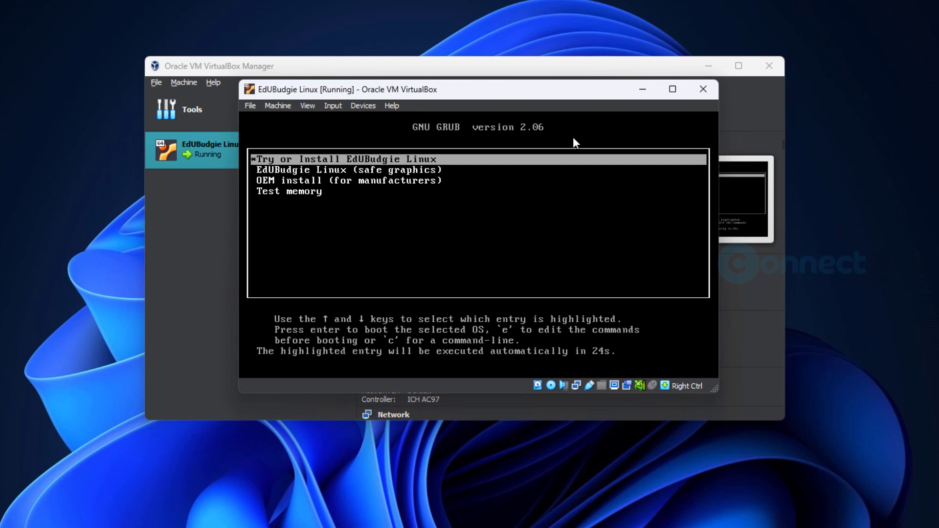
key("Return")
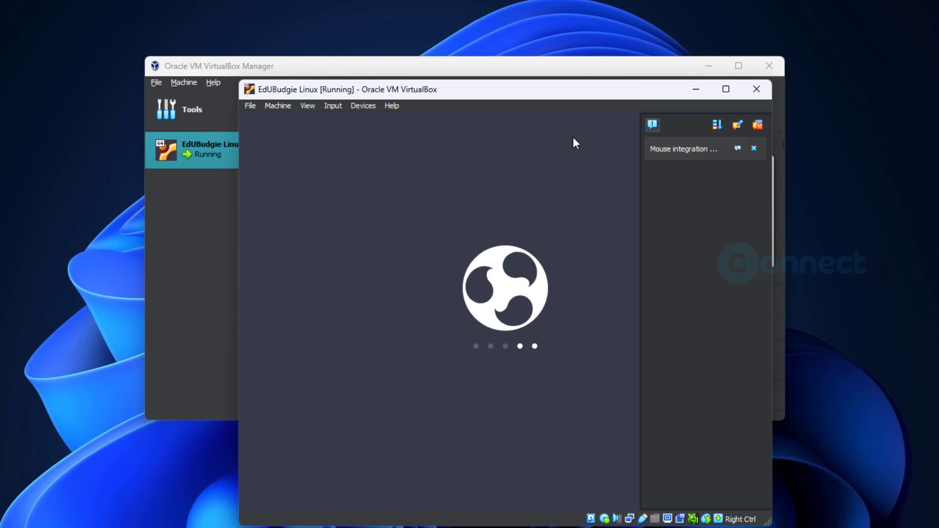
left_click(754, 148)
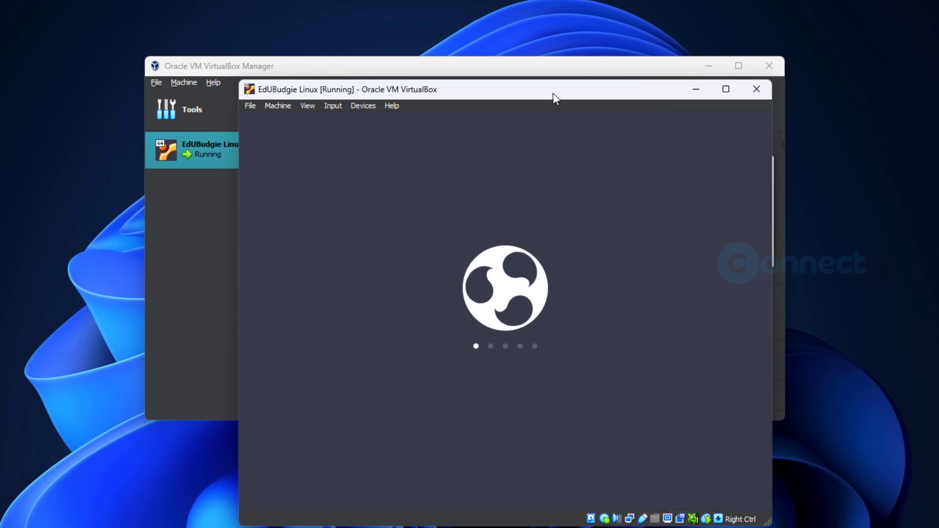
left_click_drag(552, 93, 555, 53)
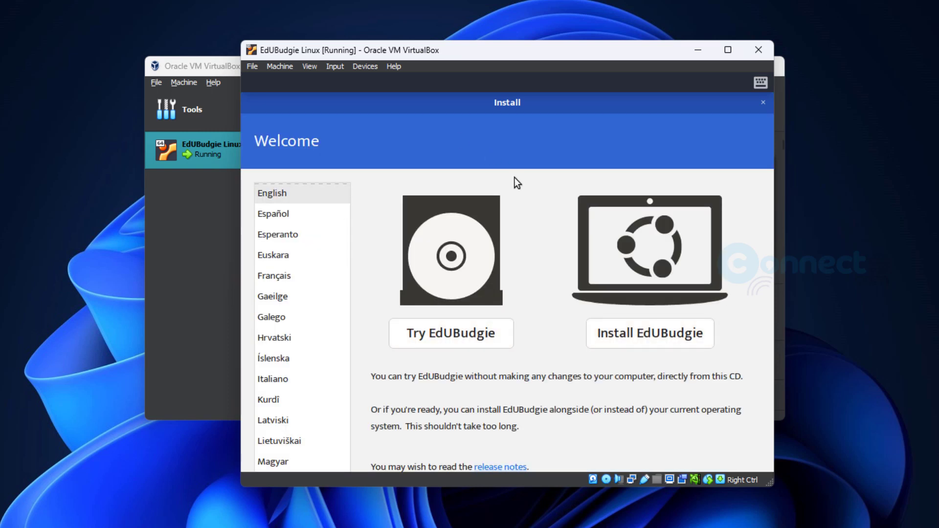
Step: Choose Install EdUBudgie with English as the language and switch the virtual machine to full-screen mode
left_click(633, 336)
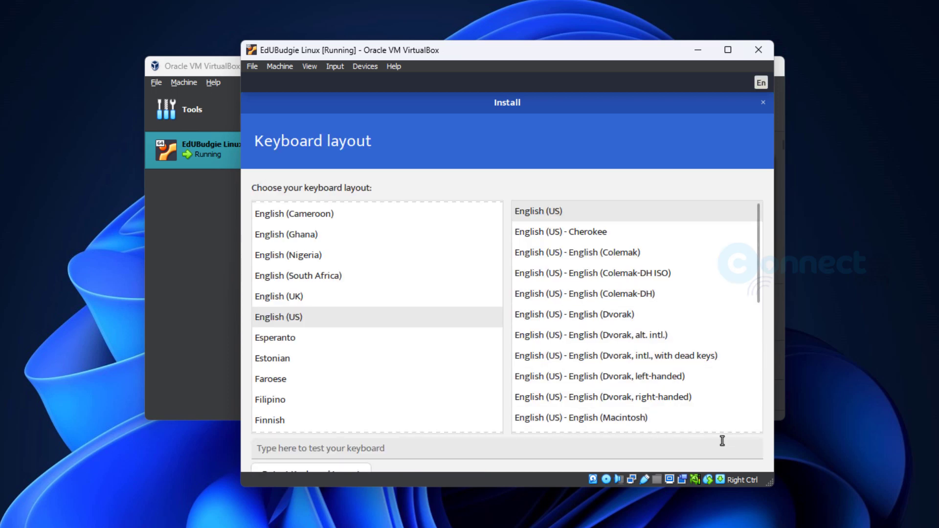
left_click(313, 67)
left_click(319, 78)
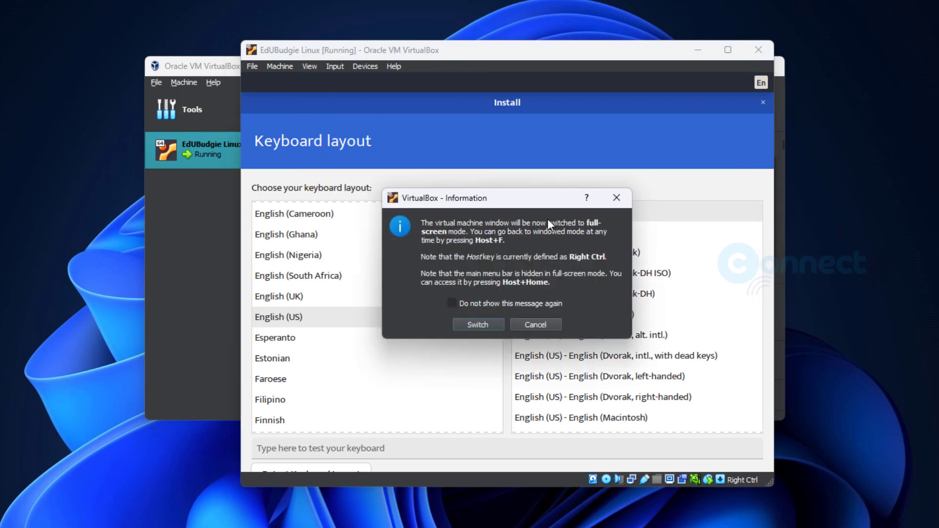
left_click(477, 324)
Step: Look through the English (US) keyboard layout variants, keep English (US), and continue to the updates and software options
scroll(587, 375, "down", 3)
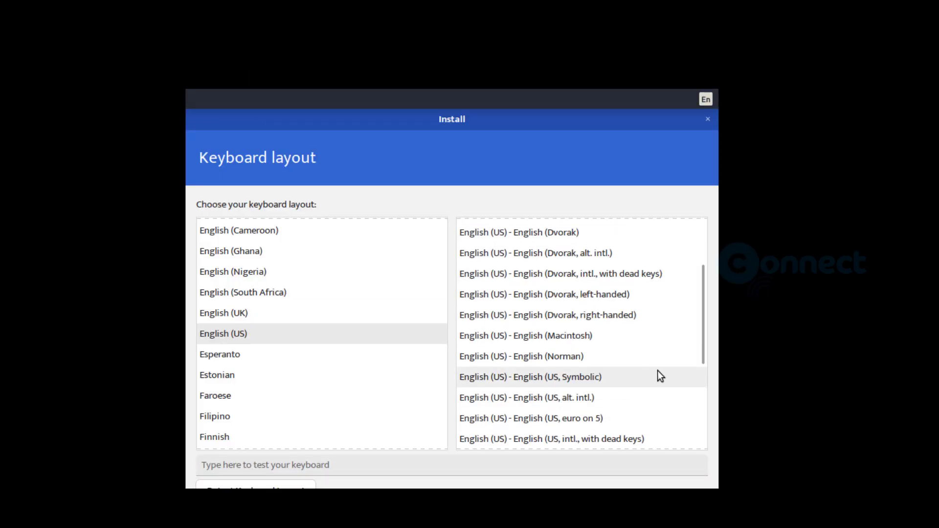
scroll(657, 372, "down", 3)
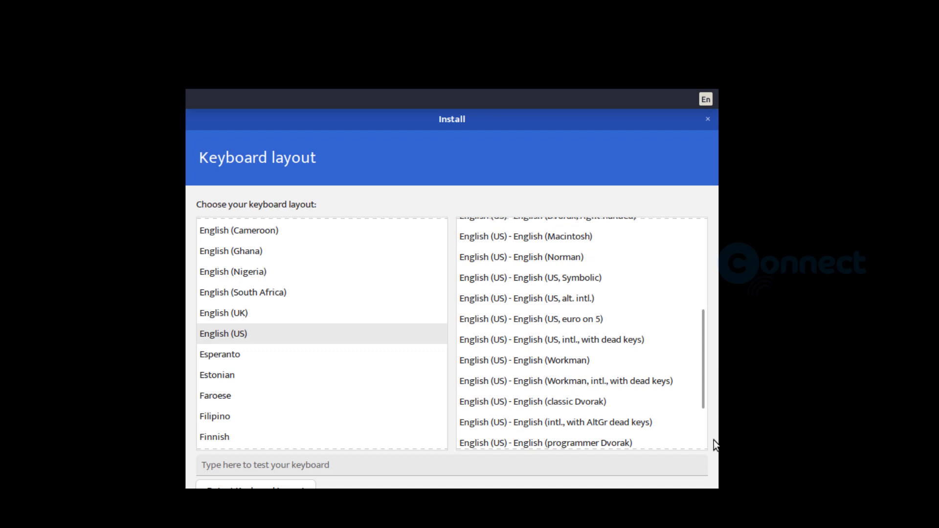
scroll(631, 303, "up", 5)
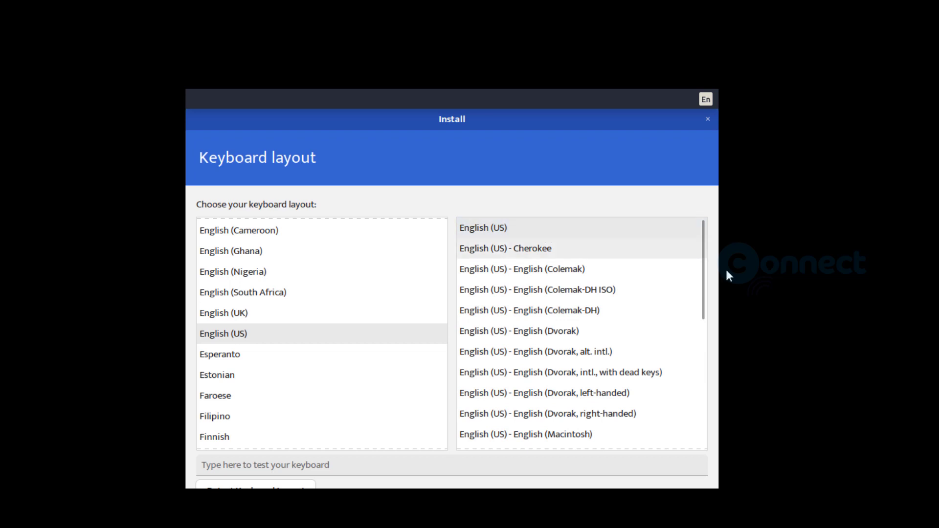
key("Return")
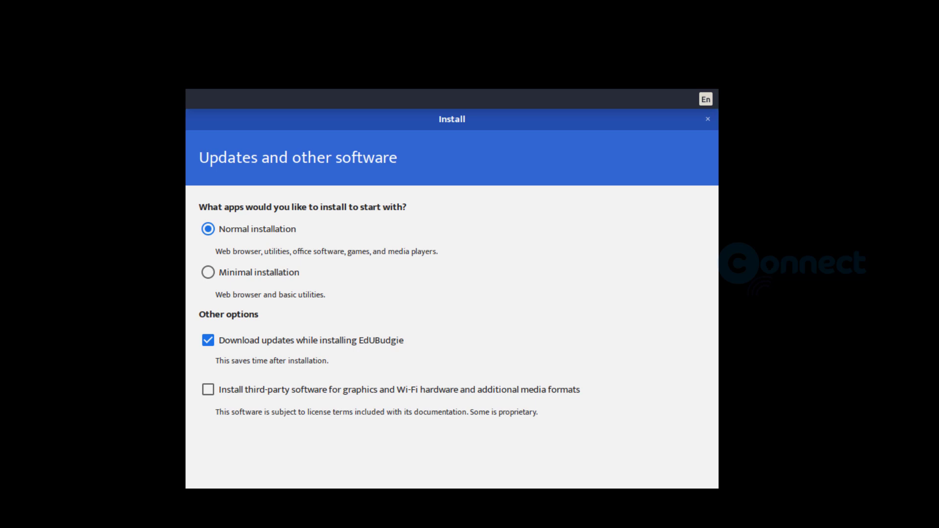
Step: Turn off downloading updates during installation, leave full-screen mode, and switch the virtual machine back to full screen
key("Control_R+f")
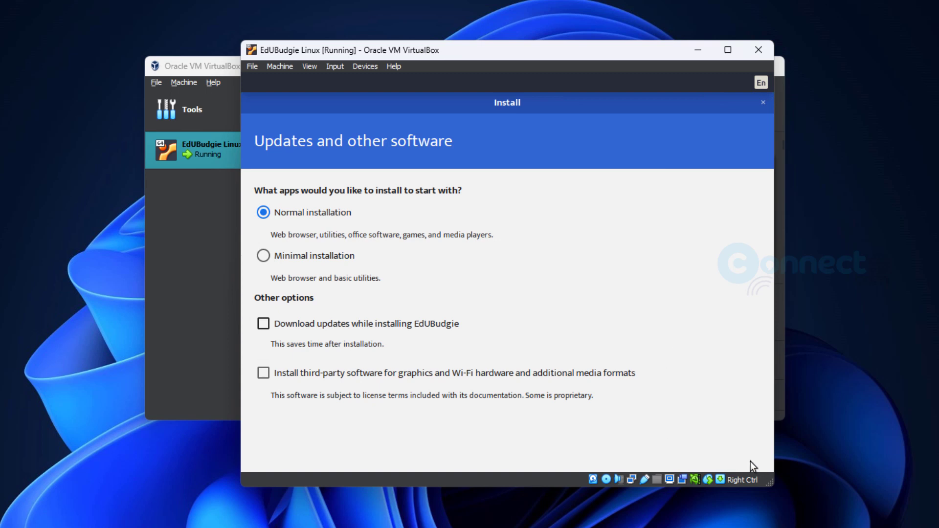
left_click(302, 68)
left_click(319, 78)
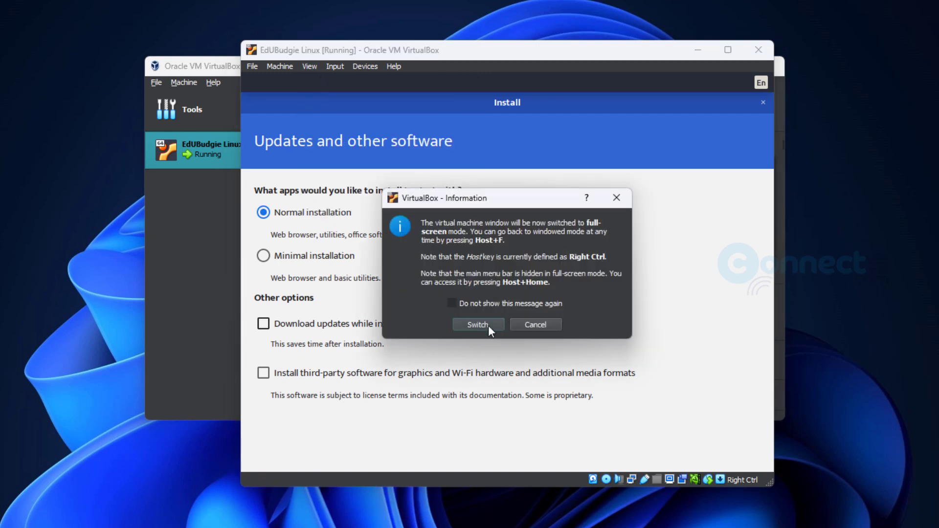
left_click(488, 324)
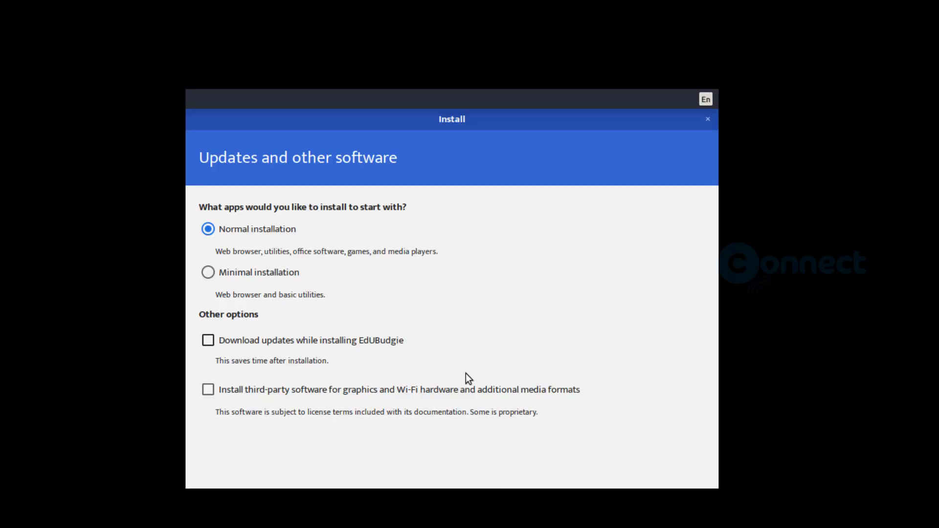
Step: Quit the EdUBudgie installer to reach the live desktop
left_click(712, 120)
left_click(549, 326)
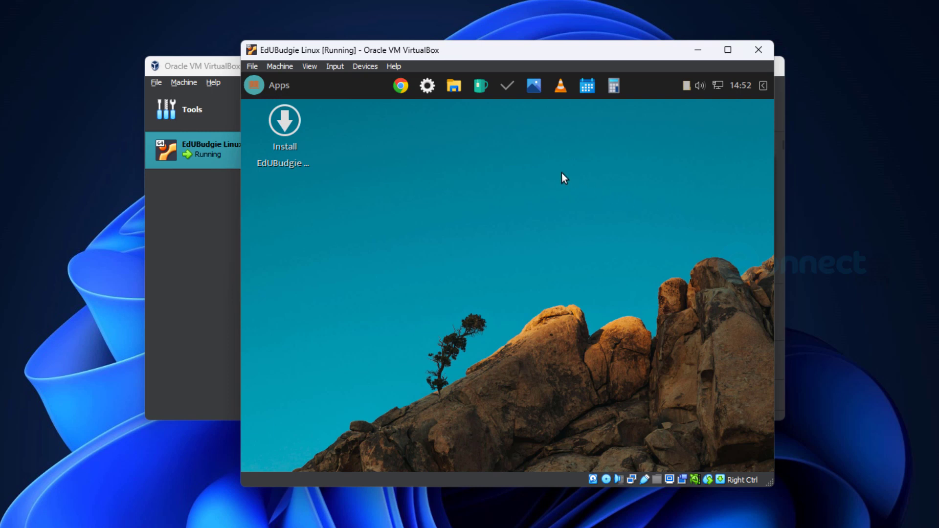
Step: Set the live desktop's display resolution to 1920 × 1080 (16:9) and keep the new configuration
left_click(433, 89)
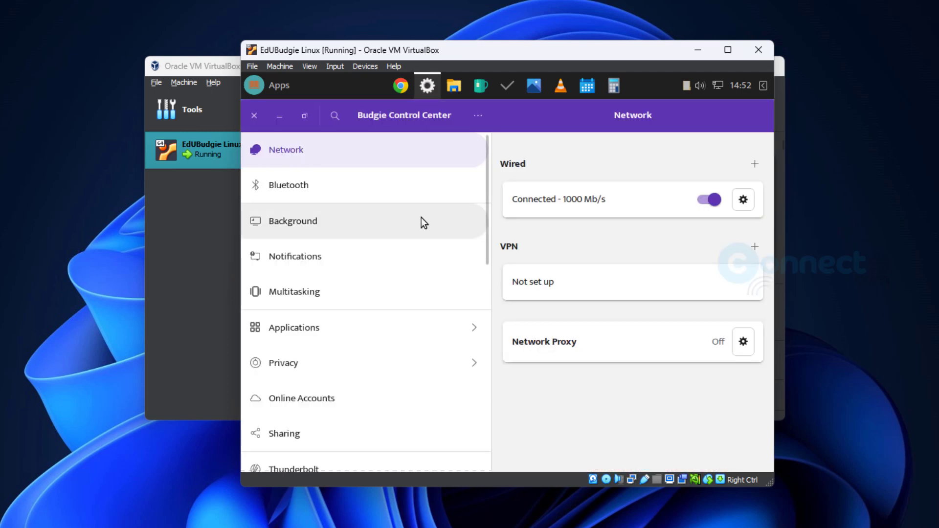
scroll(421, 218, "down", 3)
scroll(421, 218, "down", 4)
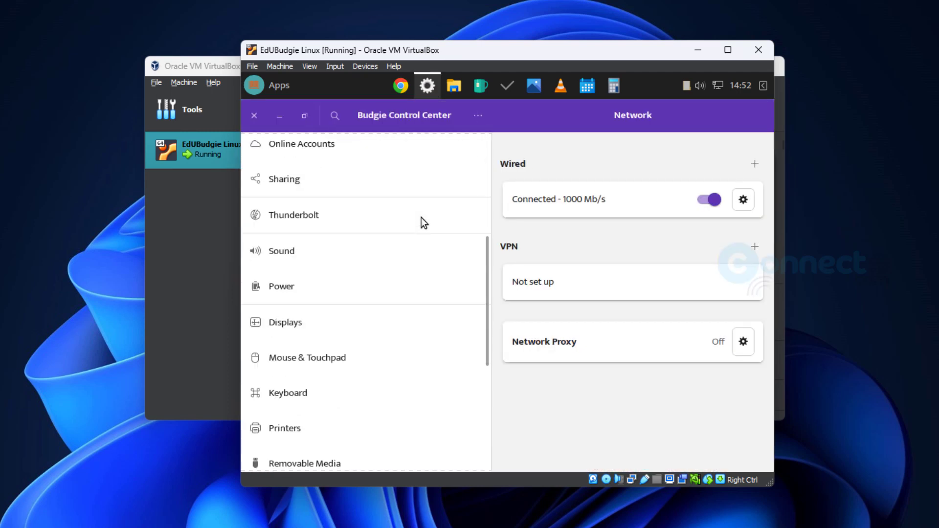
left_click(383, 283)
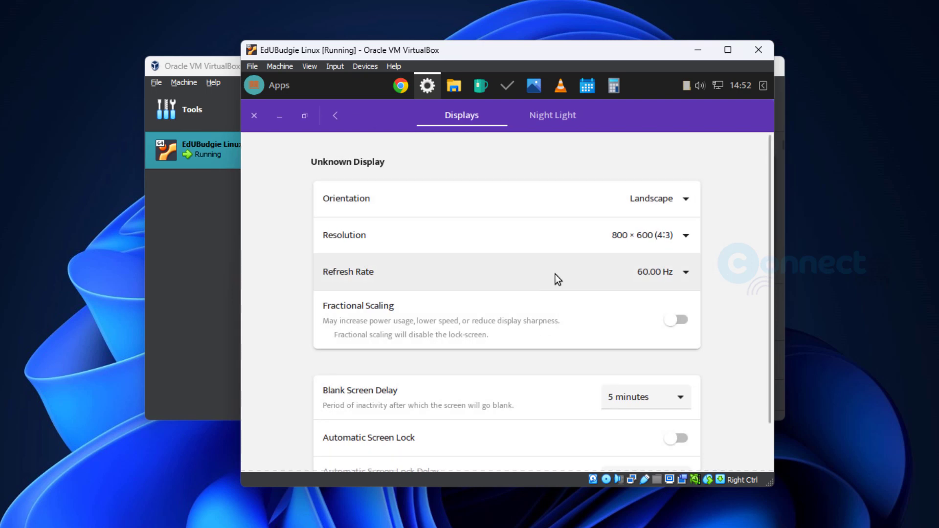
left_click(686, 234)
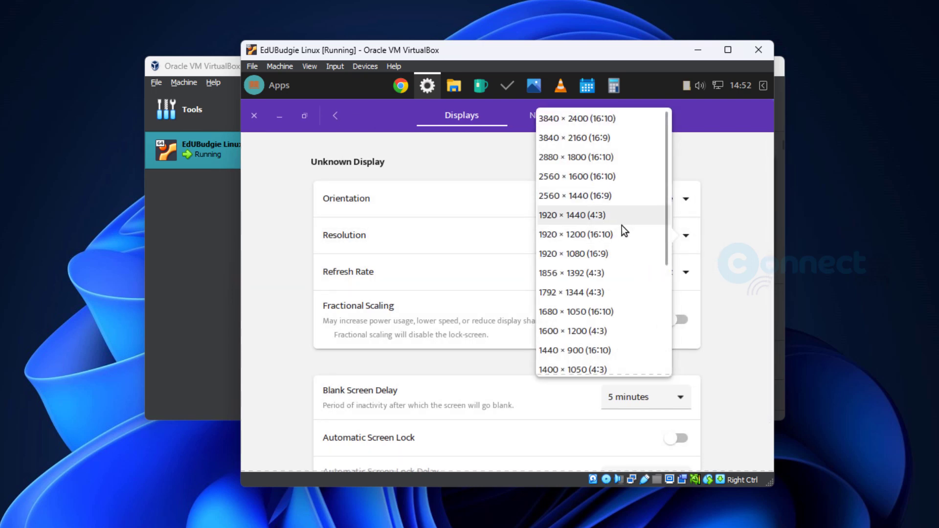
left_click(621, 252)
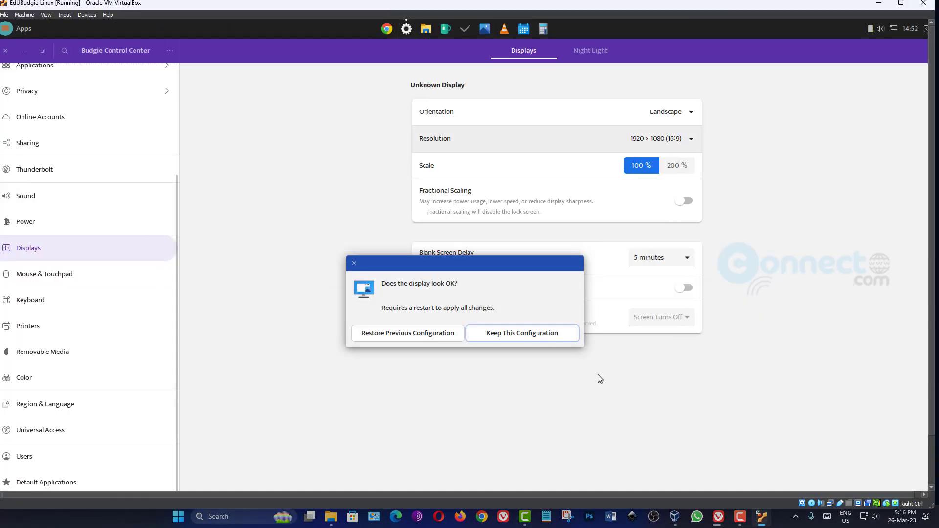
left_click(535, 336)
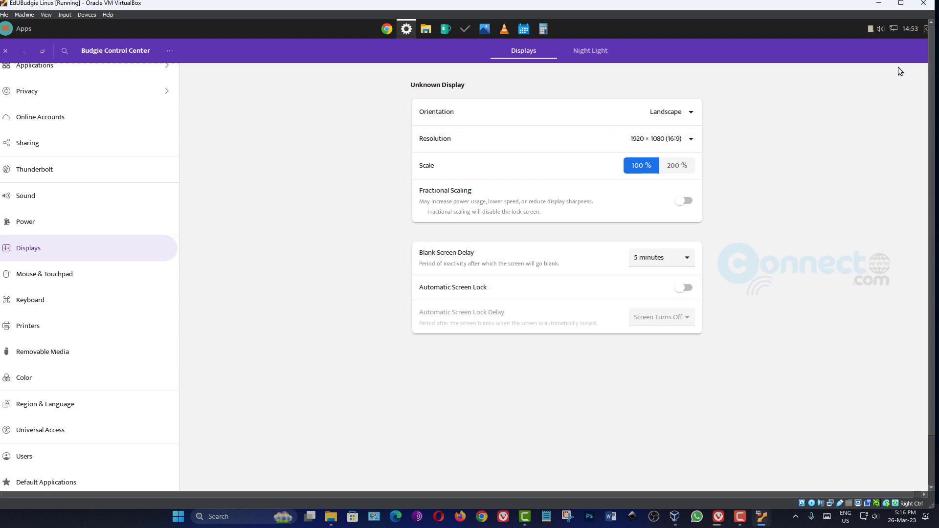
Step: Switch the virtual machine to full-screen mode and close the Budgie Control Center
left_click(46, 16)
left_click(49, 26)
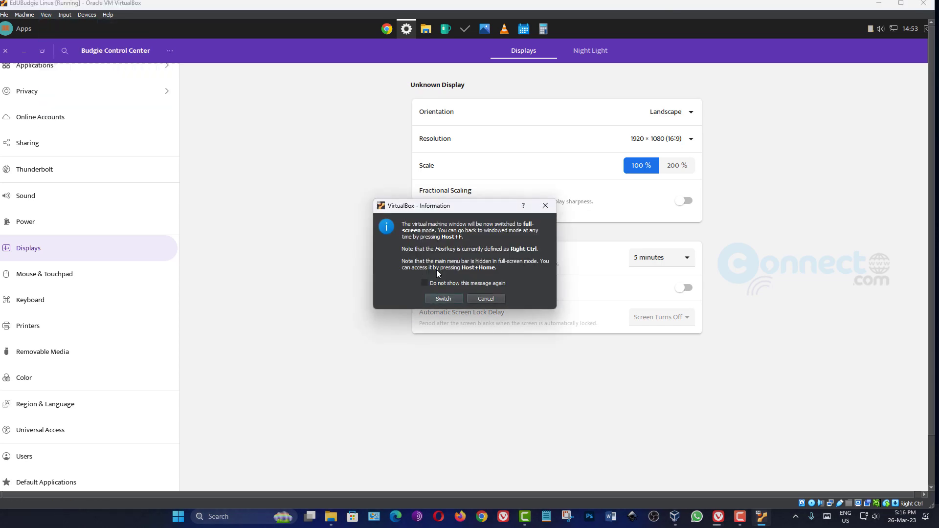
left_click(443, 299)
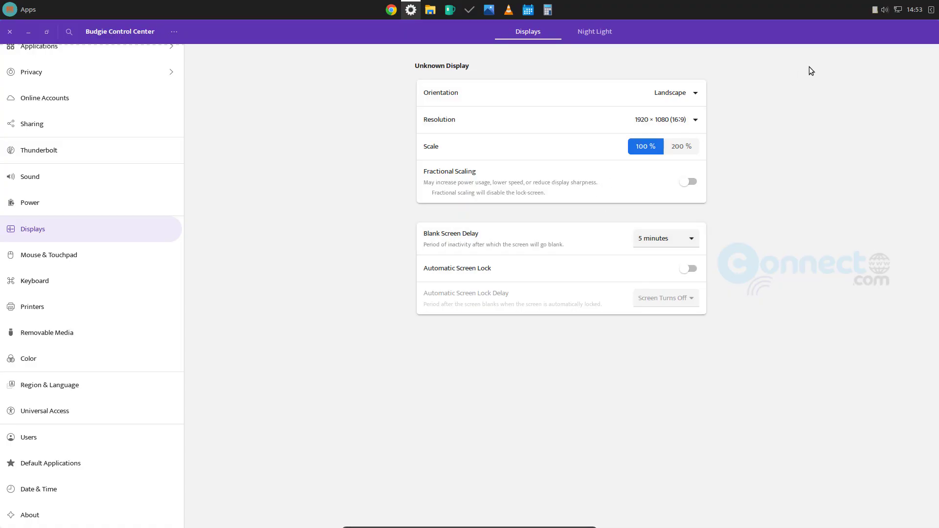
scroll(73, 83, "up", 5)
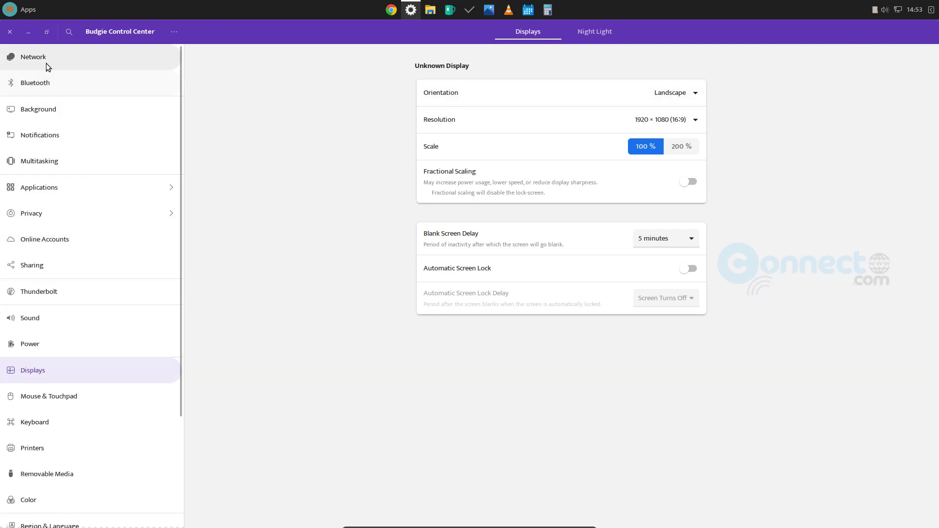
left_click(10, 32)
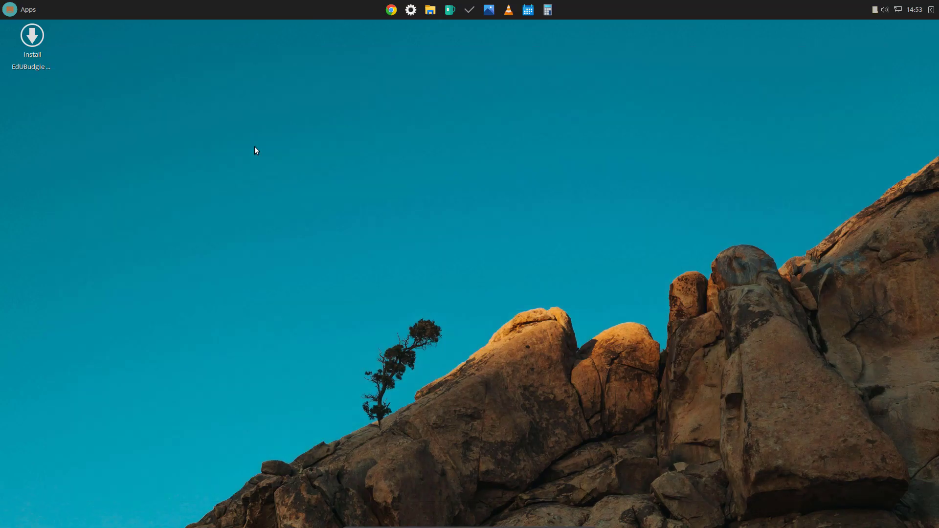
Step: Start the EdUBudgie installer with English and the English (US) keyboard layout, and turn off downloading updates for a normal installation
double_click(31, 38)
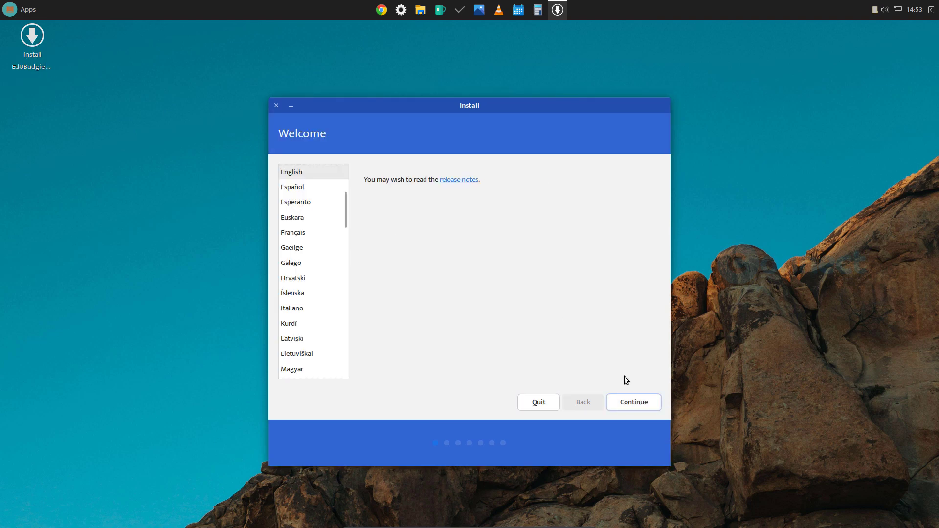
left_click(635, 401)
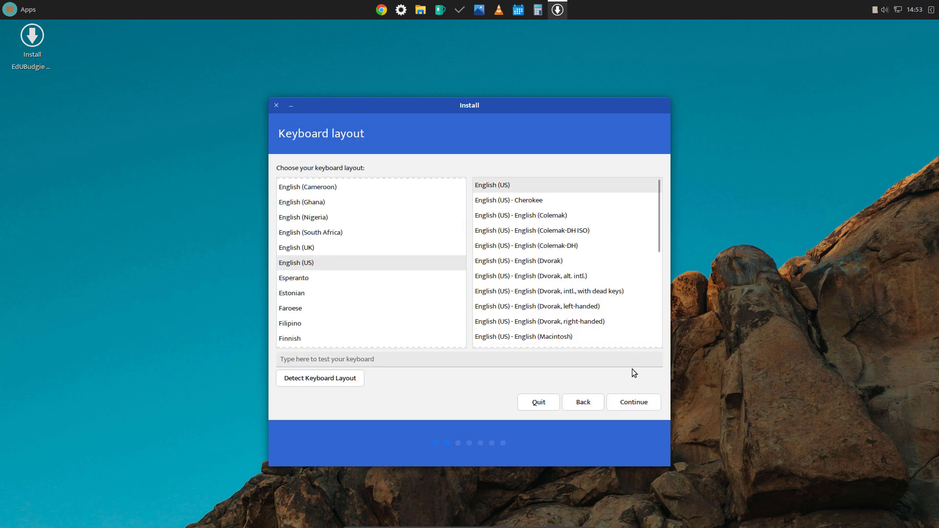
left_click(629, 402)
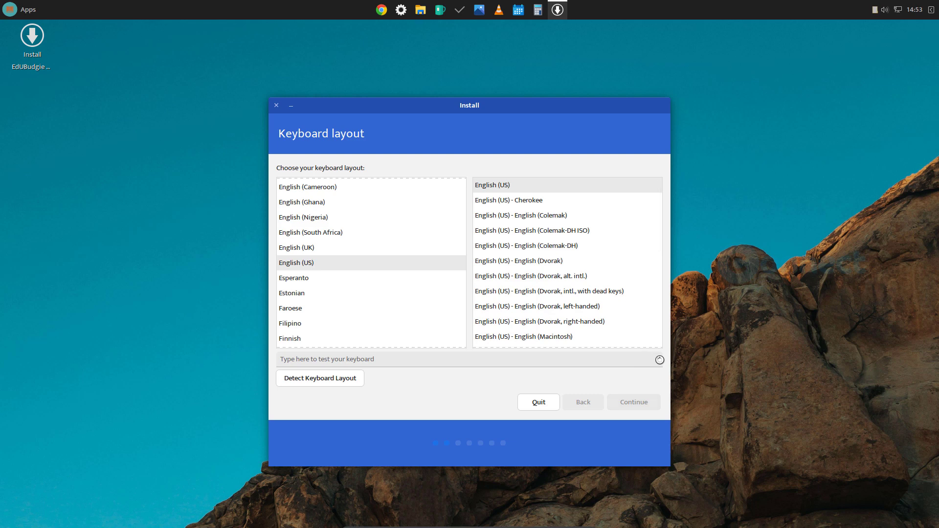
left_click(287, 268)
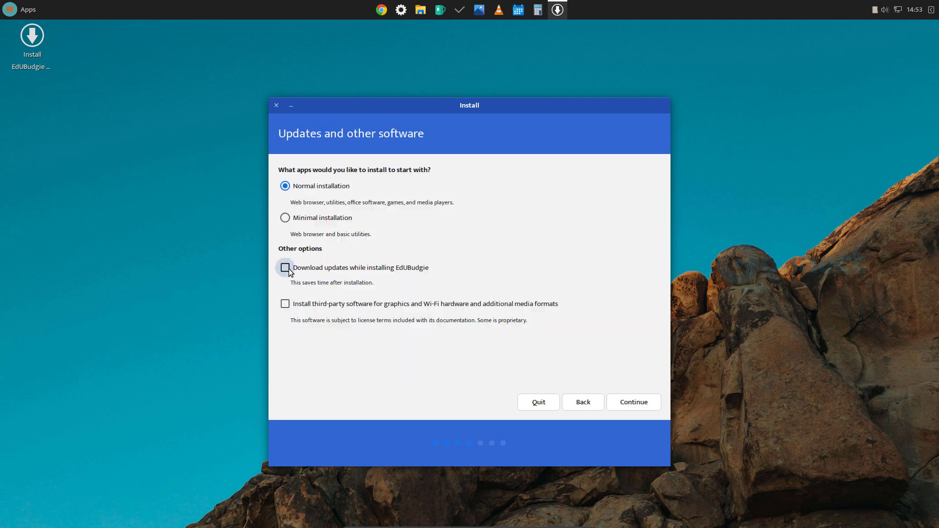
left_click(626, 402)
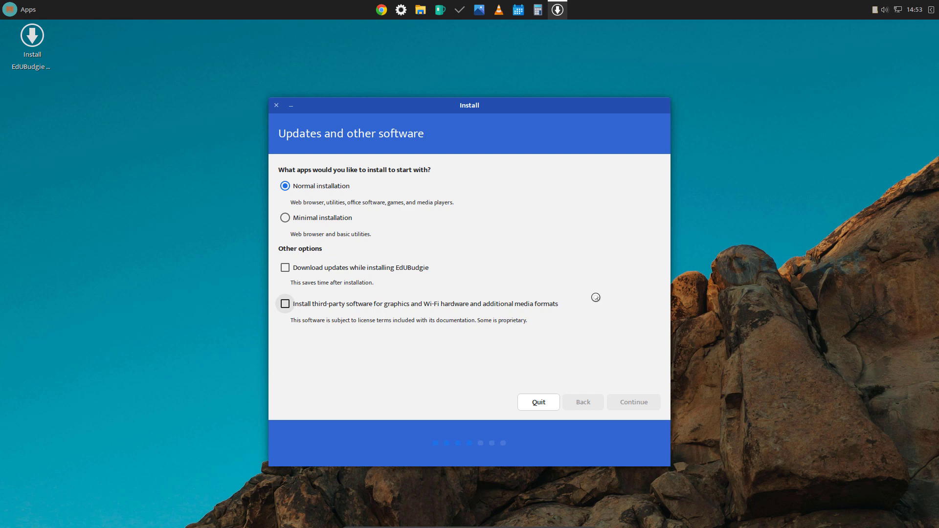
Step: Begin the installation with the erase-disk option, approve writing the partition changes, and accept Kolkata as the location
left_click(631, 401)
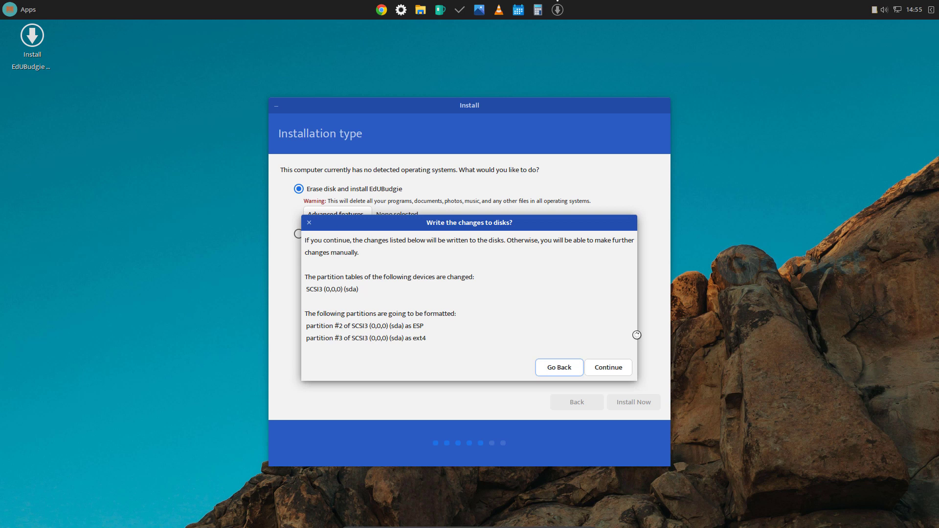
left_click(616, 371)
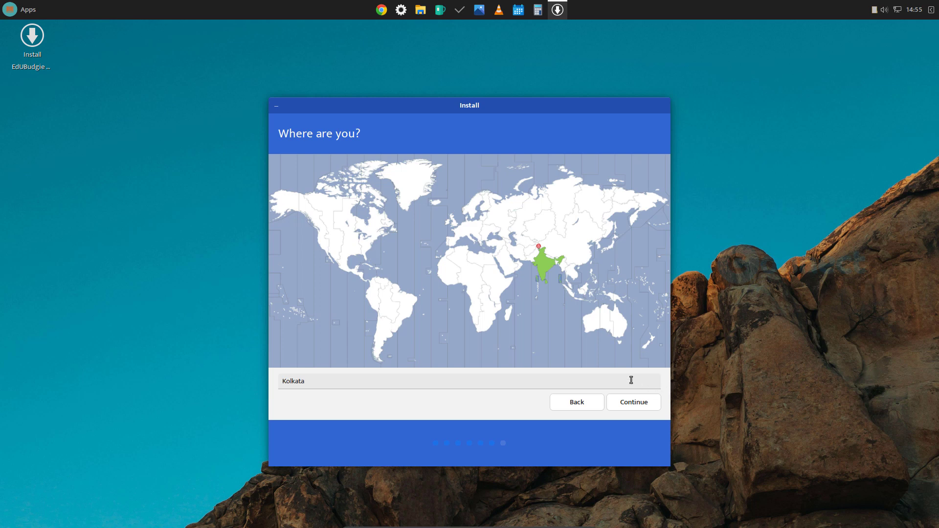
left_click(628, 407)
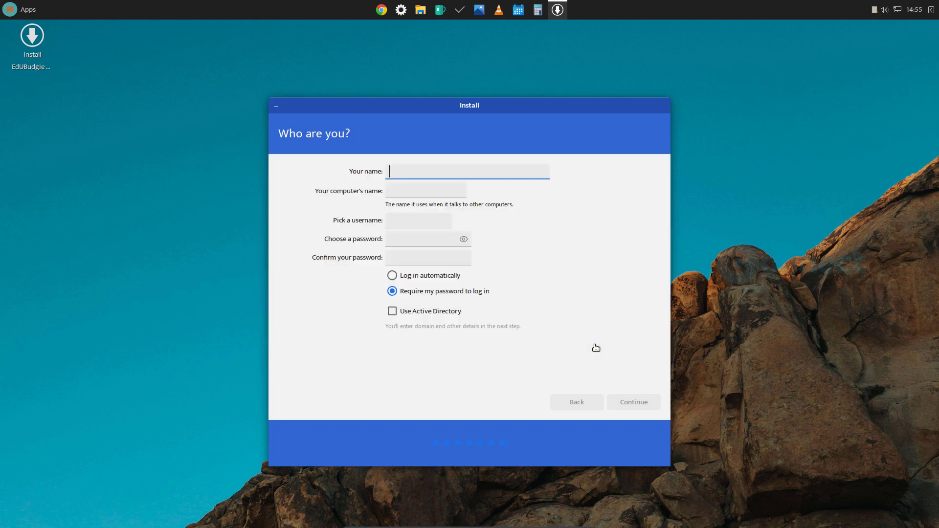
Step: Enter the user's name, set the computer's name to connectwww, and keep the suggested username
type("Manikandan")
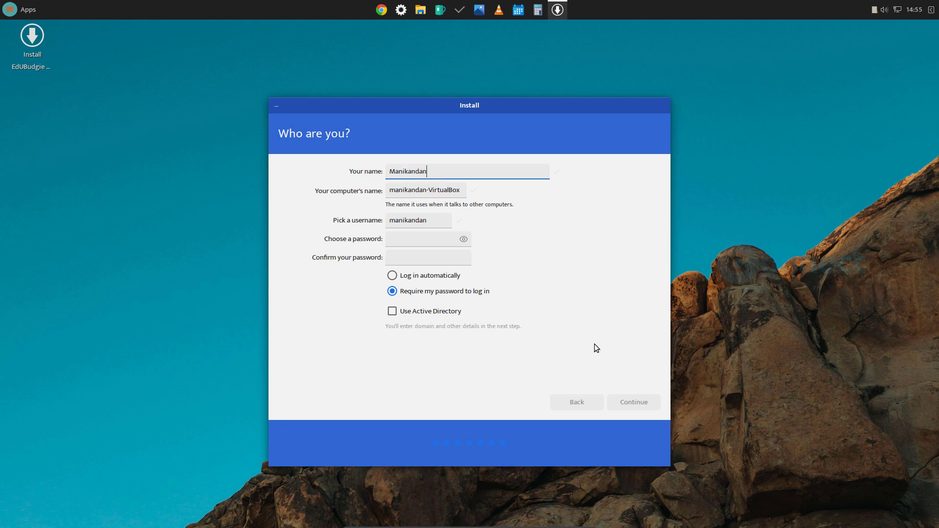
key("Tab")
type("con")
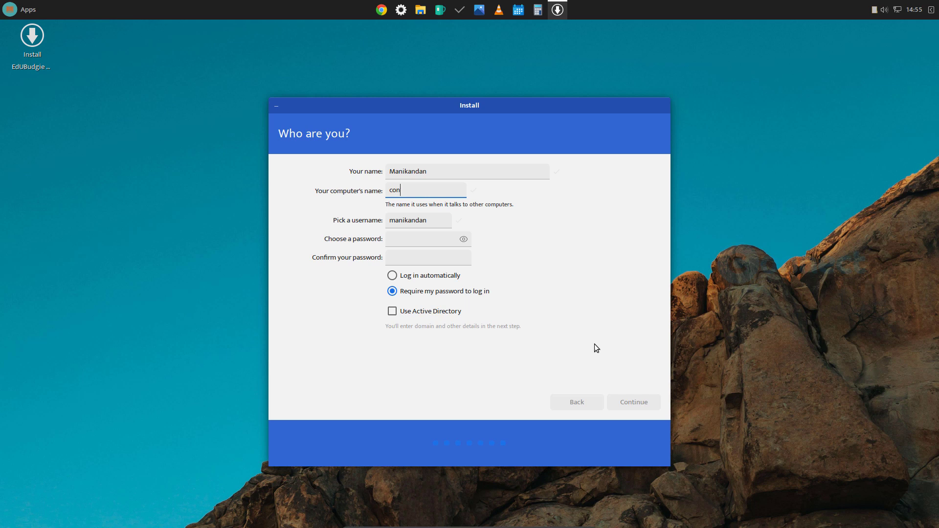
type("nectwww")
key("Tab")
key("Tab")
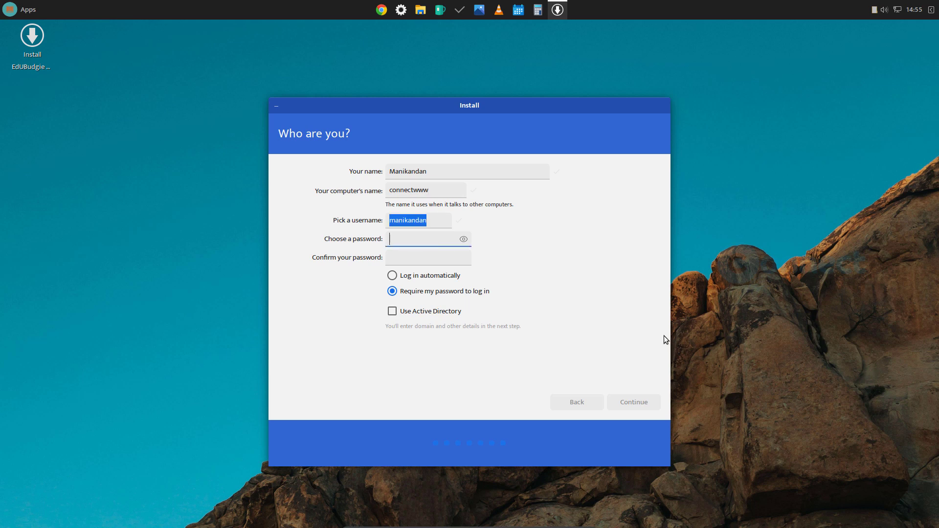
Step: Enter and confirm the account password, choose to log in automatically, and continue the installation
type("********")
key("Tab")
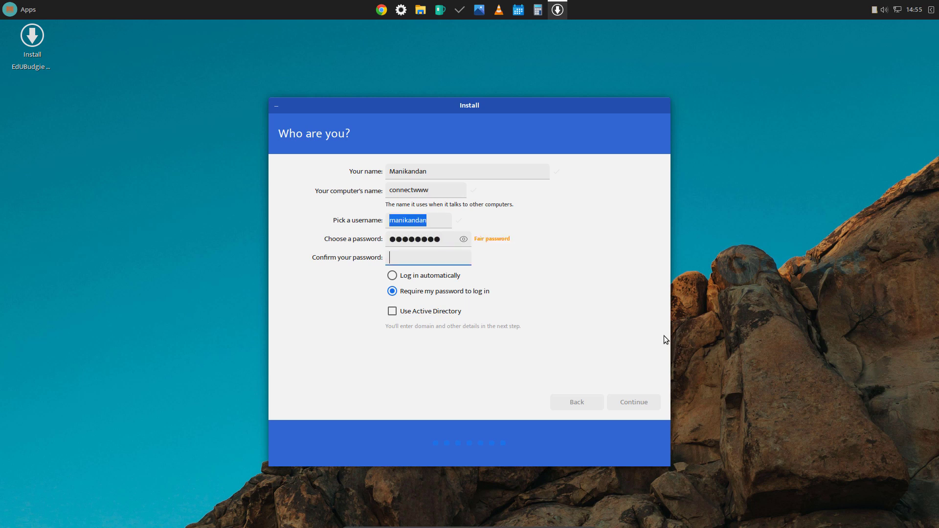
type("********")
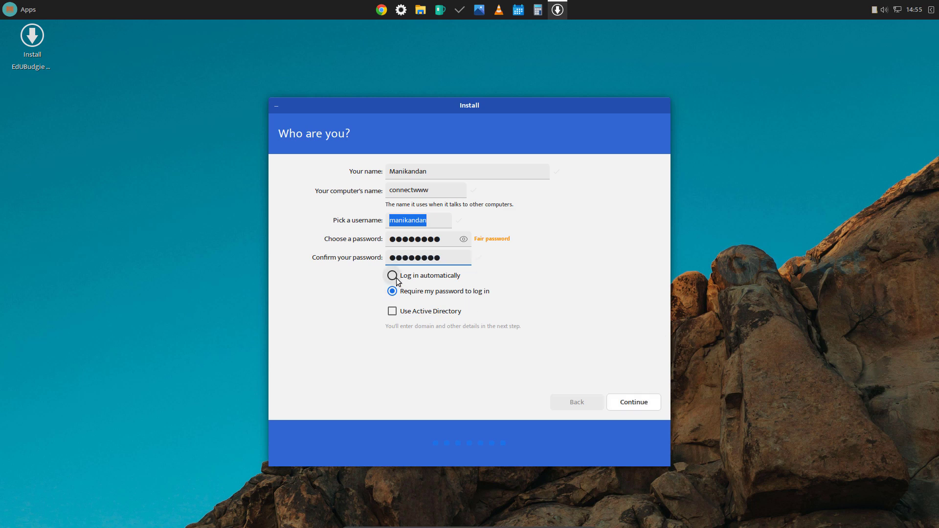
left_click(393, 276)
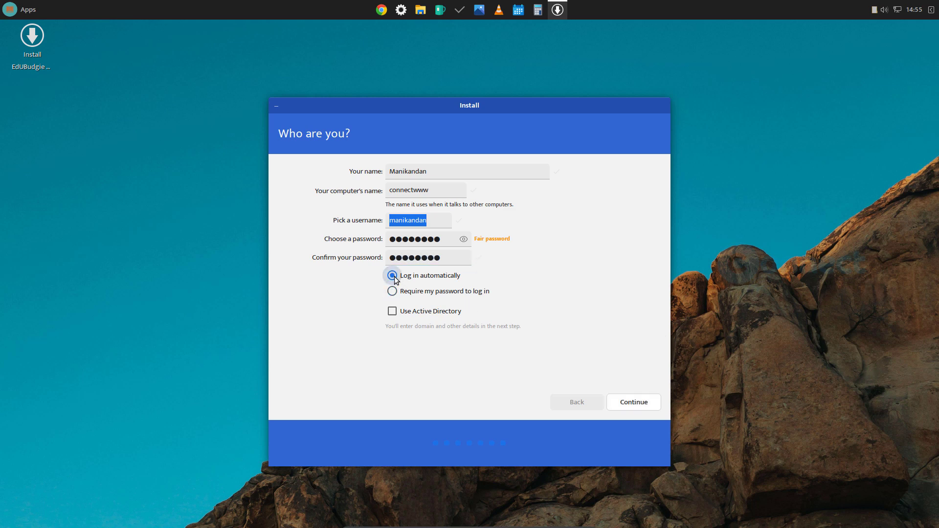
left_click(637, 404)
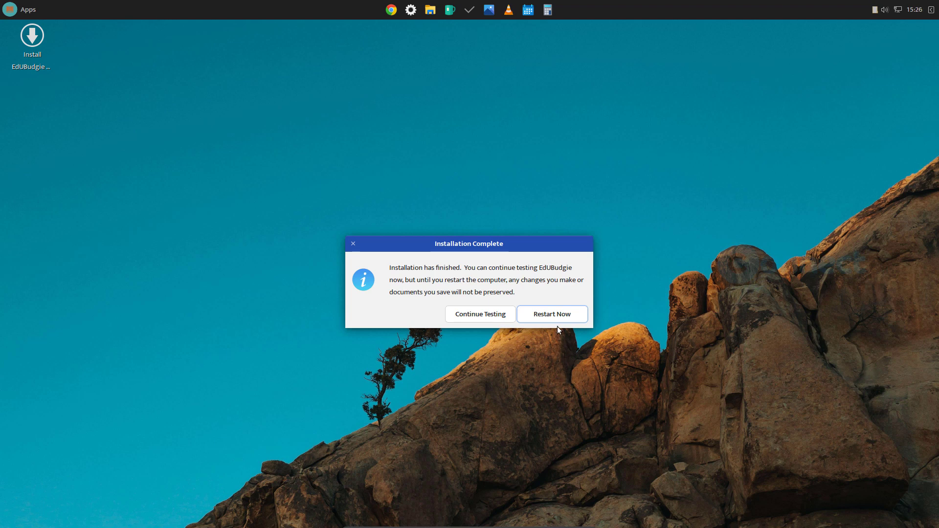
Step: Restart after the completed installation and remove the installation disk from the virtual optical drive
left_click(558, 317)
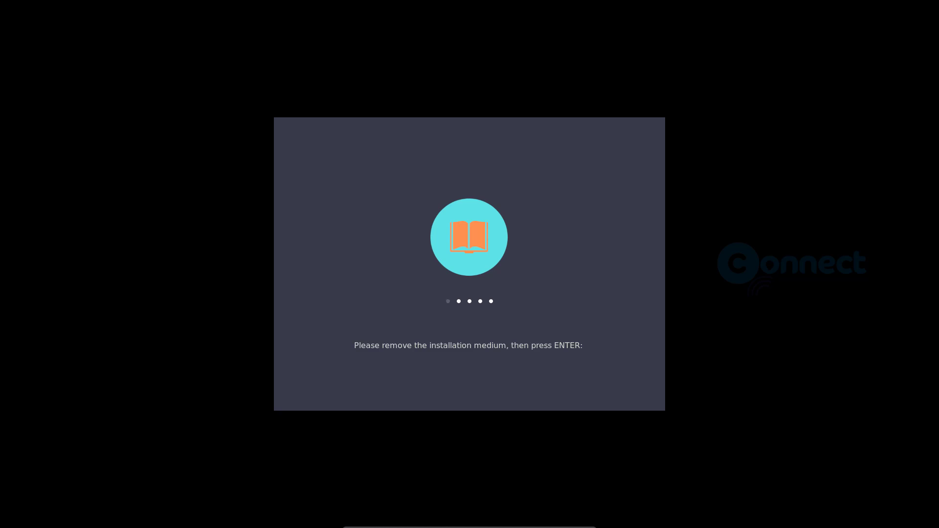
mouse_move(414, 527)
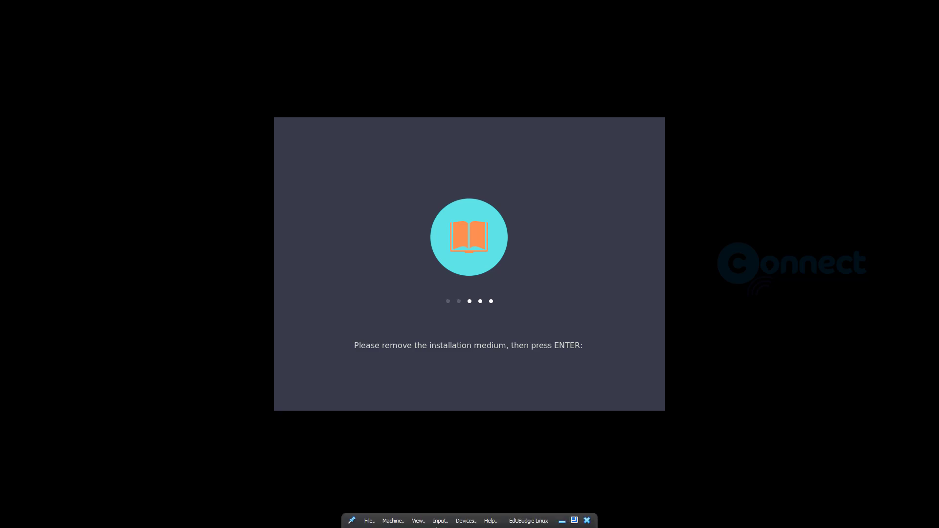
left_click(463, 522)
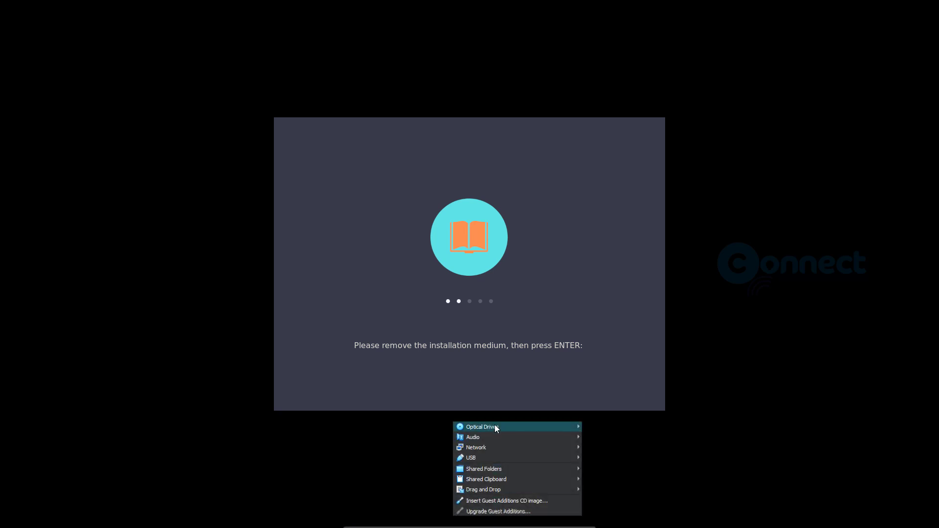
mouse_move(494, 424)
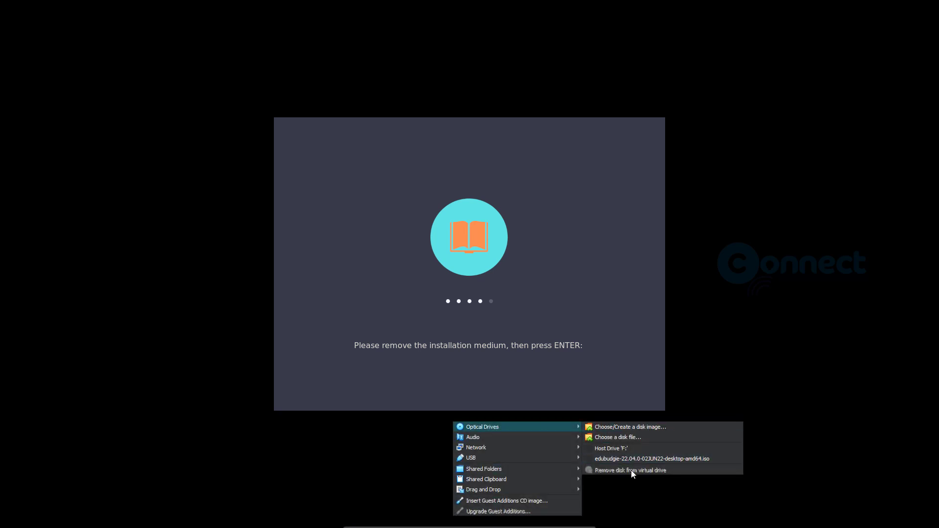
left_click(547, 365)
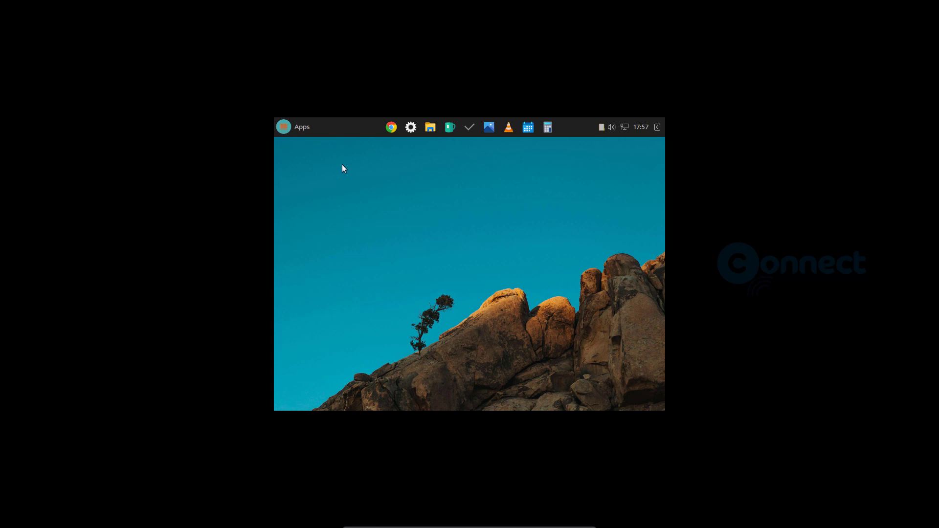
Step: Set the display resolution to 1920 × 1080 (16:9), keep the new configuration, and close the Budgie Control Center
left_click(411, 128)
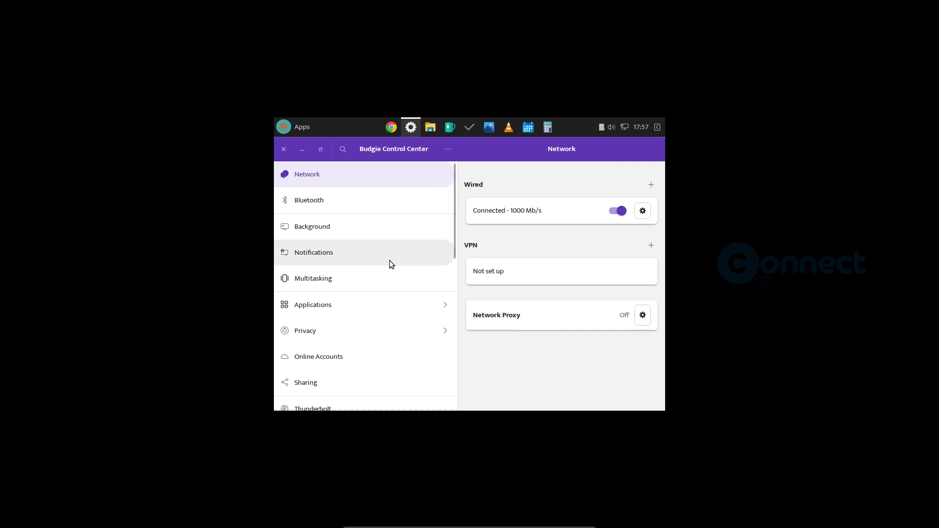
scroll(389, 274, "down", 3)
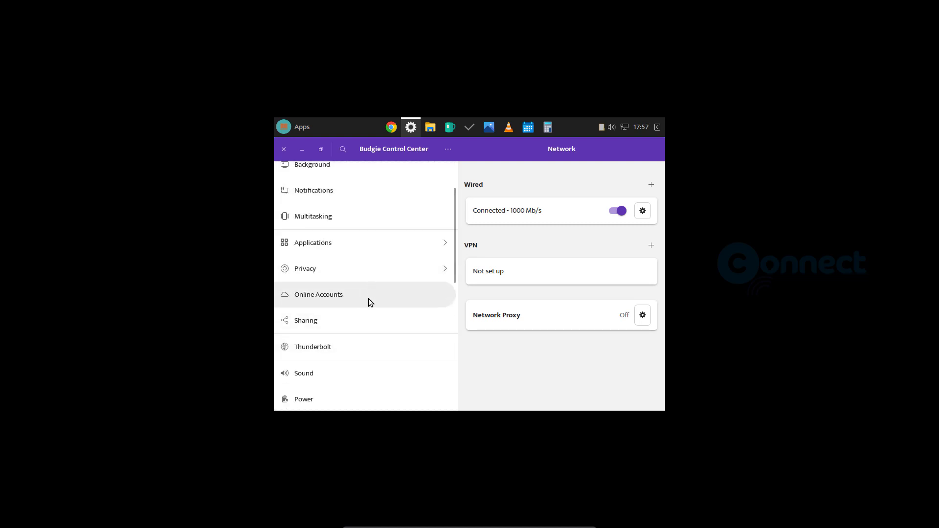
scroll(368, 298, "up", 3)
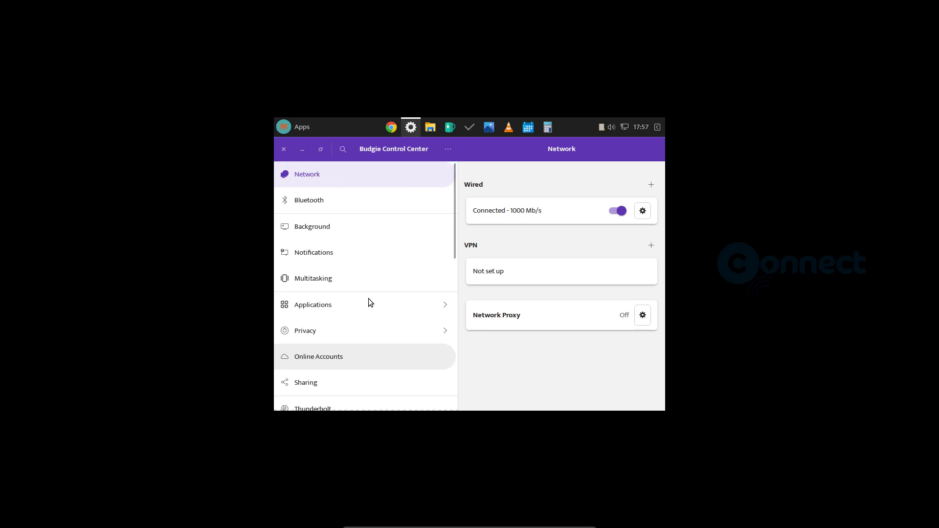
scroll(368, 299, "down", 10)
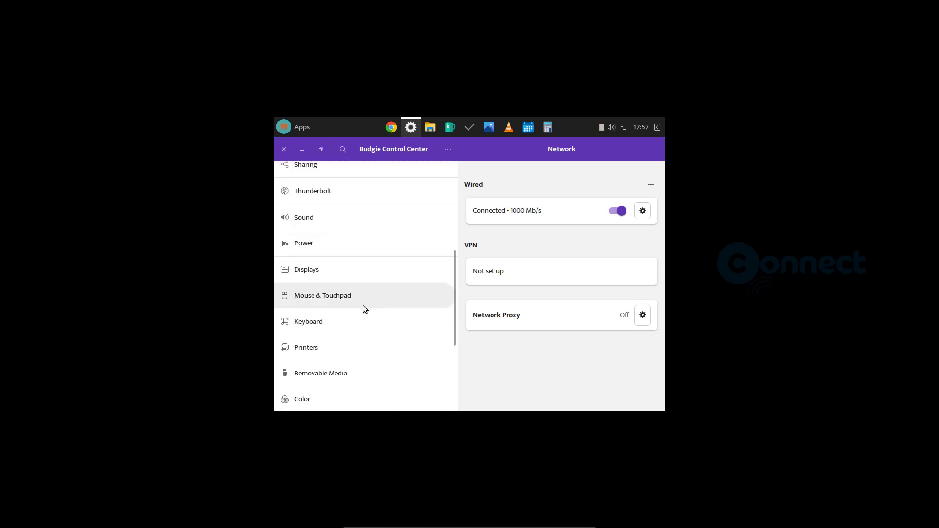
left_click(353, 275)
left_click(515, 229)
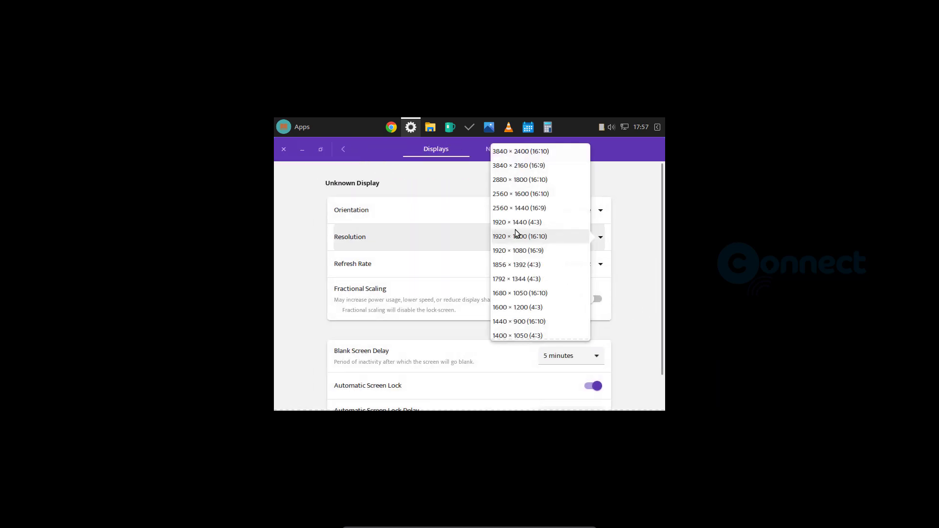
left_click(543, 253)
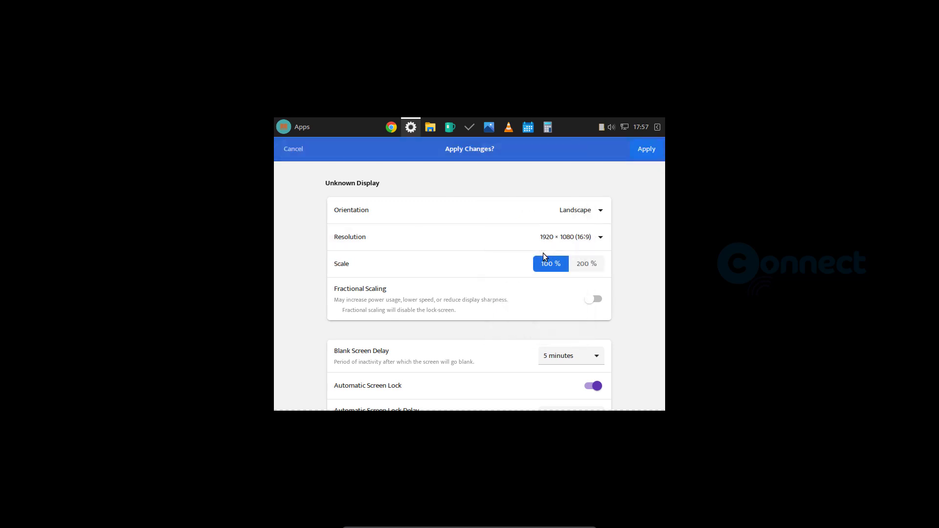
left_click(653, 146)
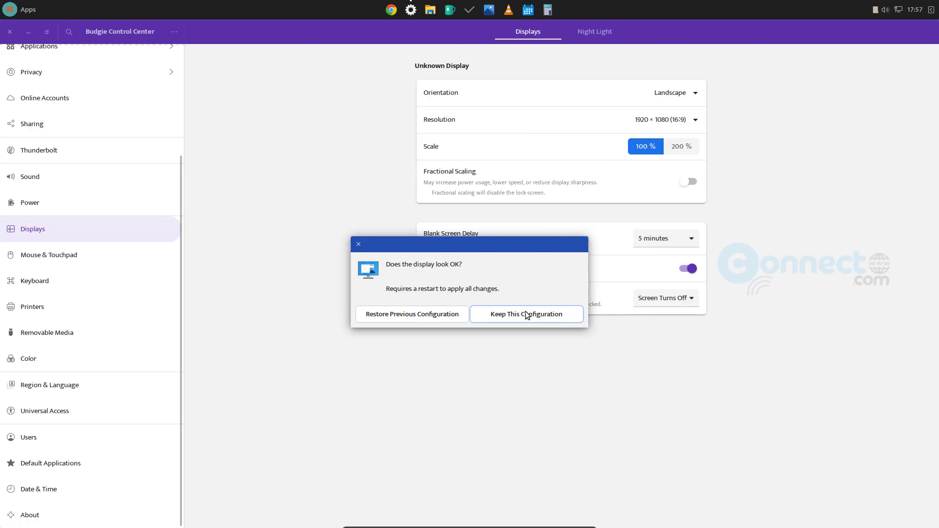
left_click(526, 315)
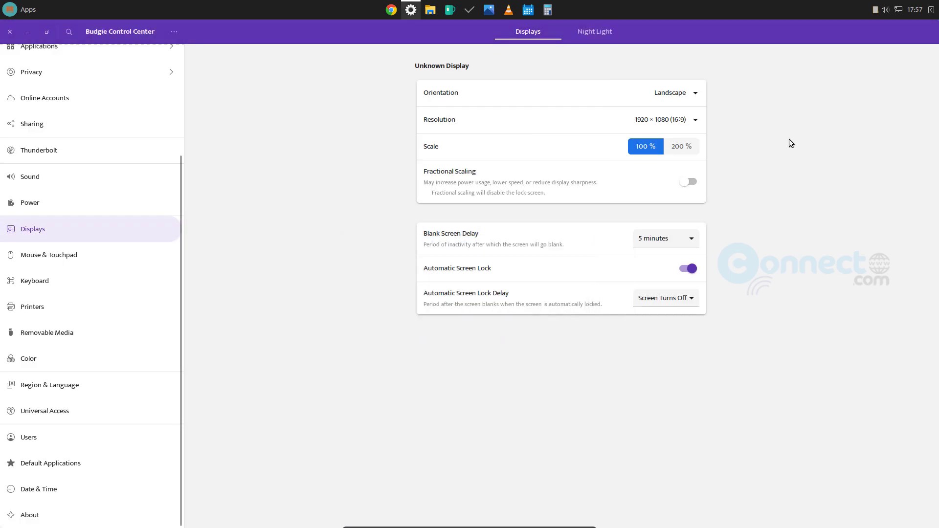
left_click(10, 31)
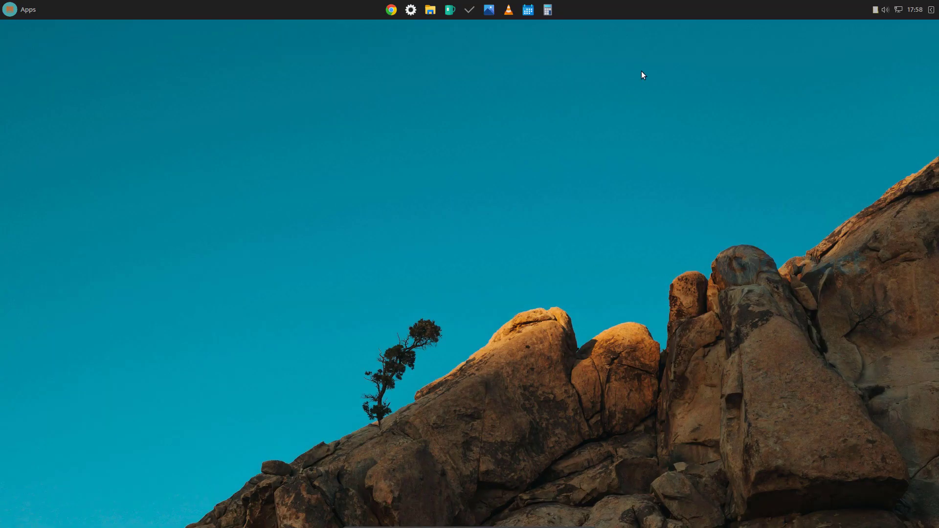
Step: View the calendar and volume applets in the desktop's notification sidebar, and close it again
left_click(915, 9)
left_click(935, 10)
left_click(937, 10)
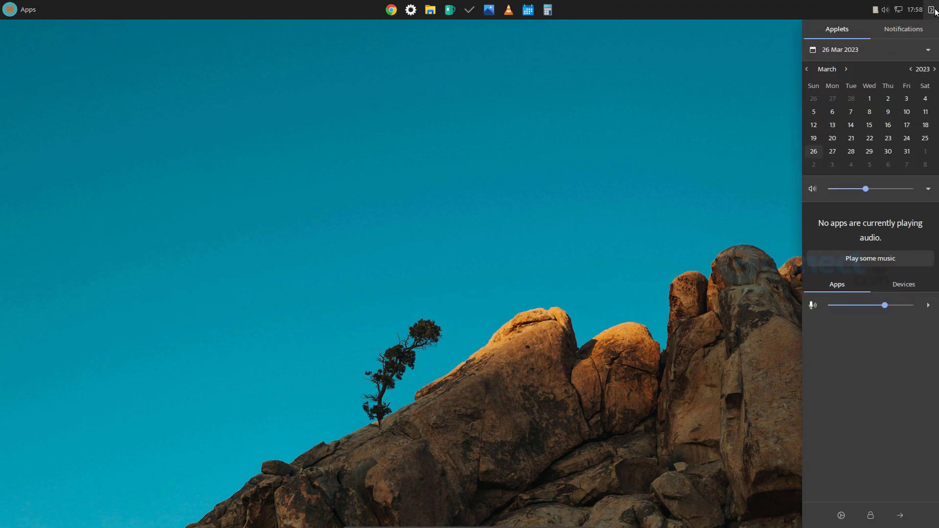
left_click(937, 11)
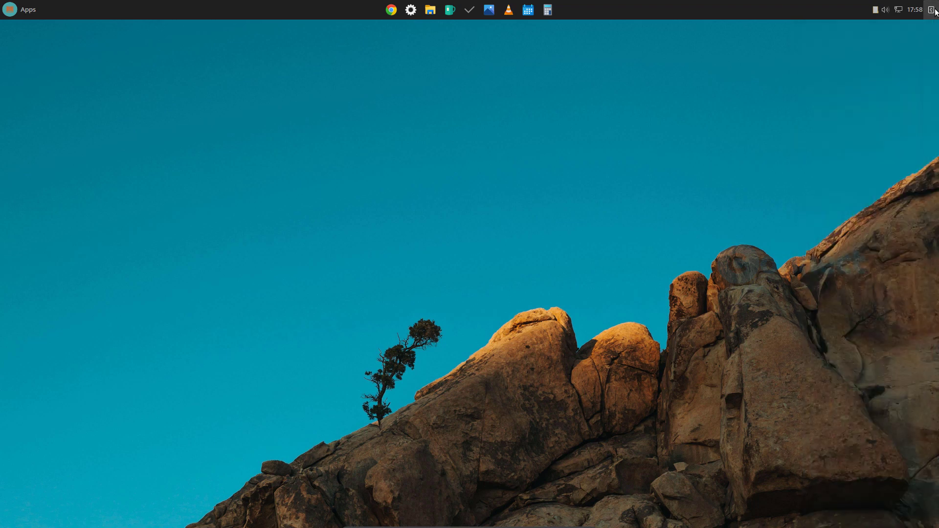
left_click(23, 14)
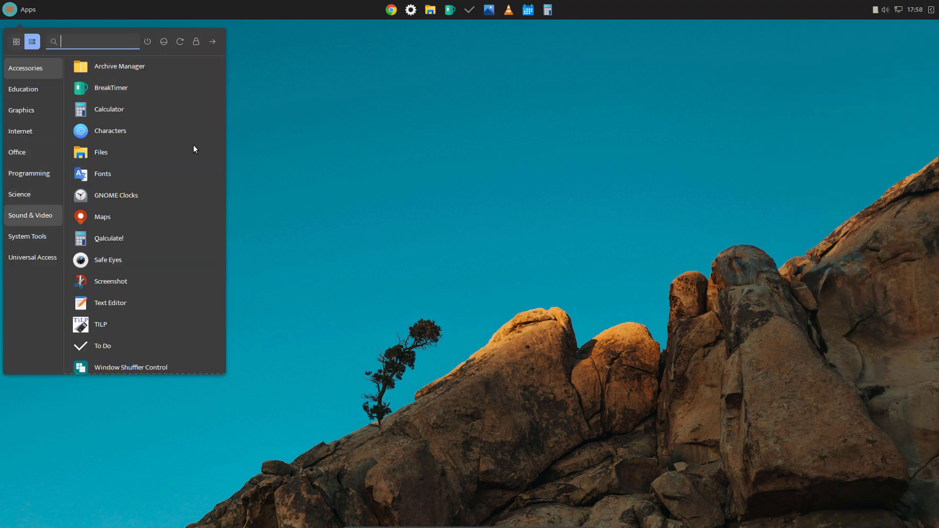
left_click(212, 43)
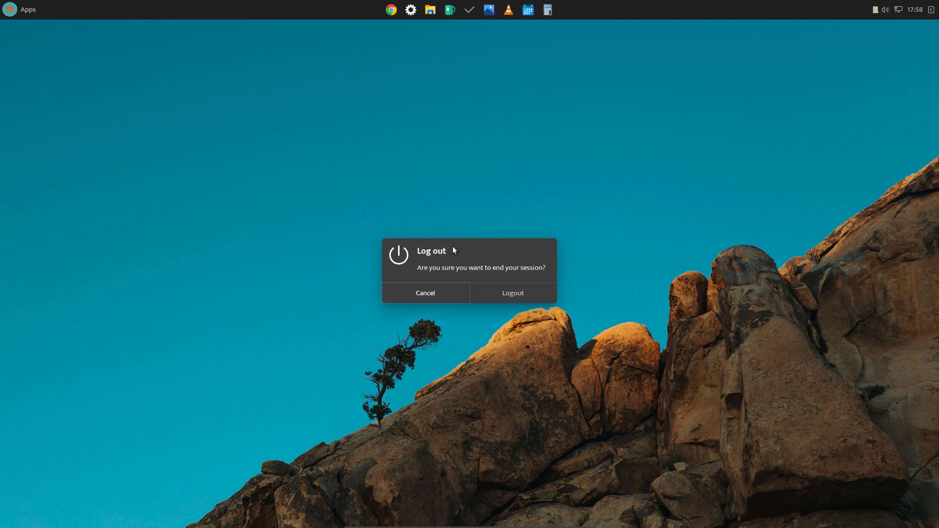
left_click(431, 293)
Step: Restart the installed system so that all the display changes are applied
left_click(15, 15)
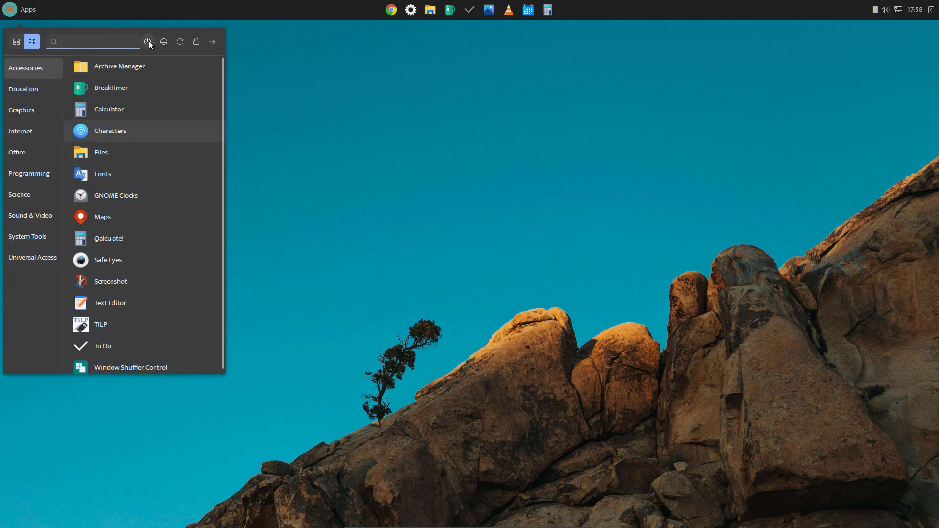
left_click(175, 43)
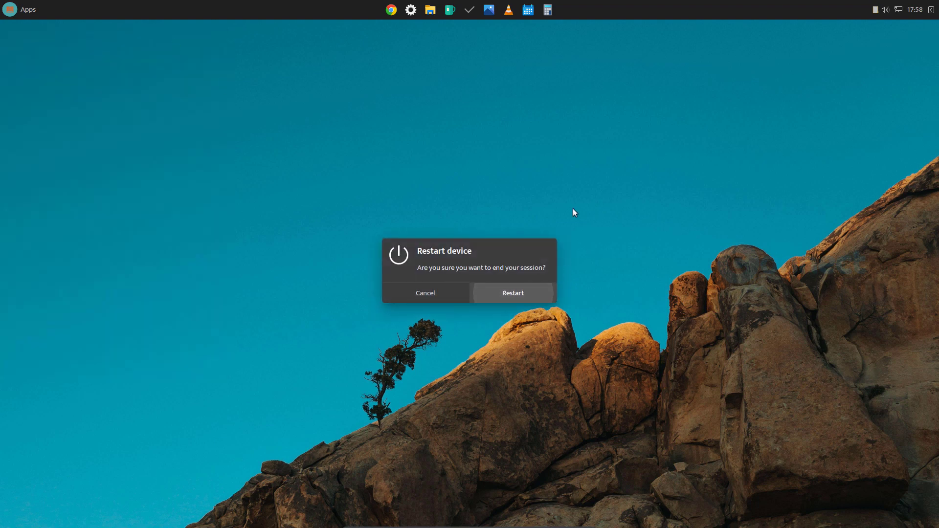
key("Return")
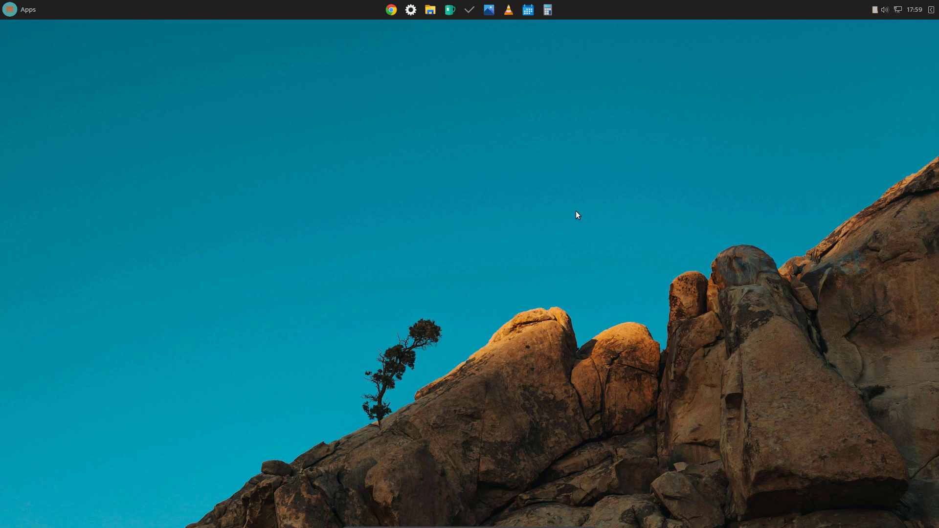
Step: Look at the application menu and the home folder in the file manager, and close both
left_click(37, 10)
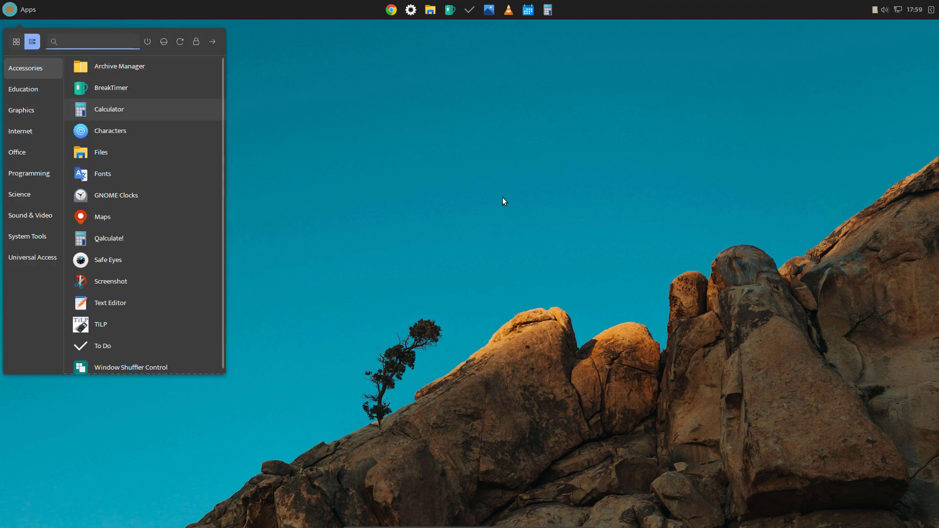
left_click(452, 59)
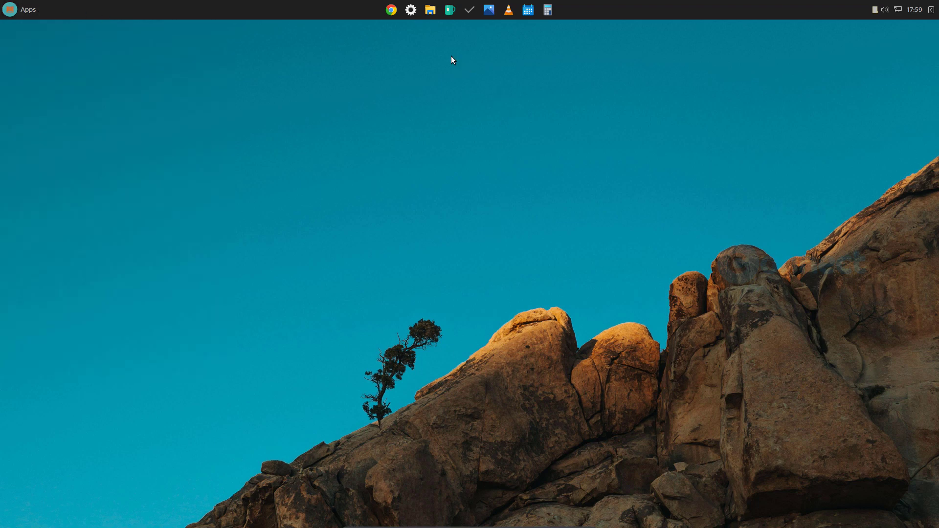
left_click(430, 11)
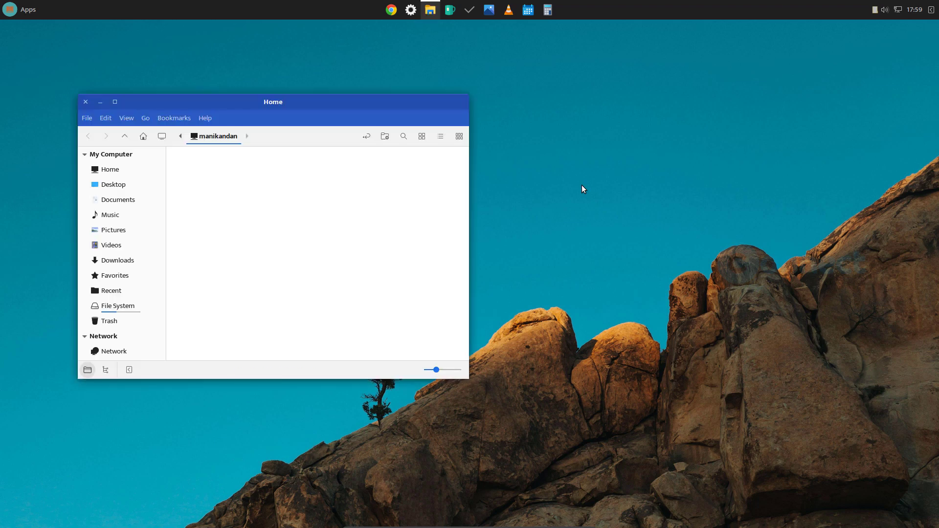
left_click(87, 102)
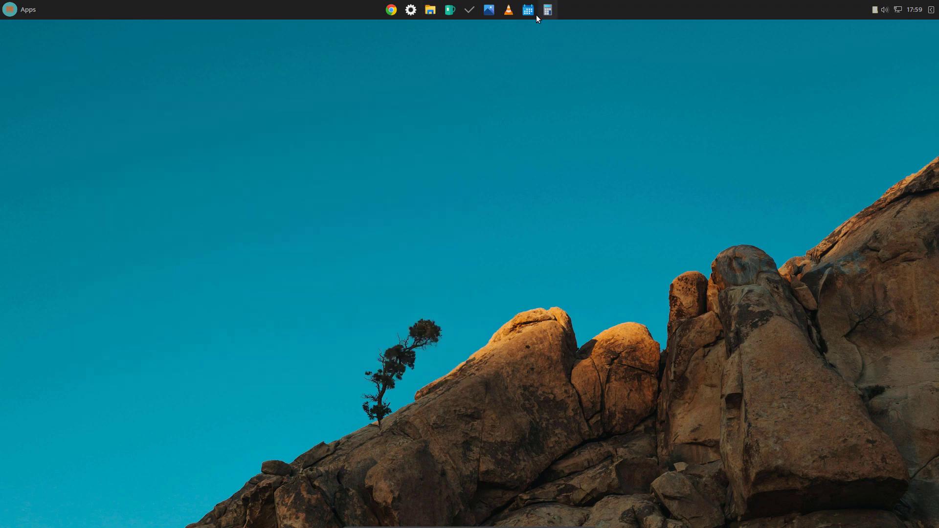
Step: Open the Shotwell photo manager, dismiss its welcome message, and close the program
left_click(488, 14)
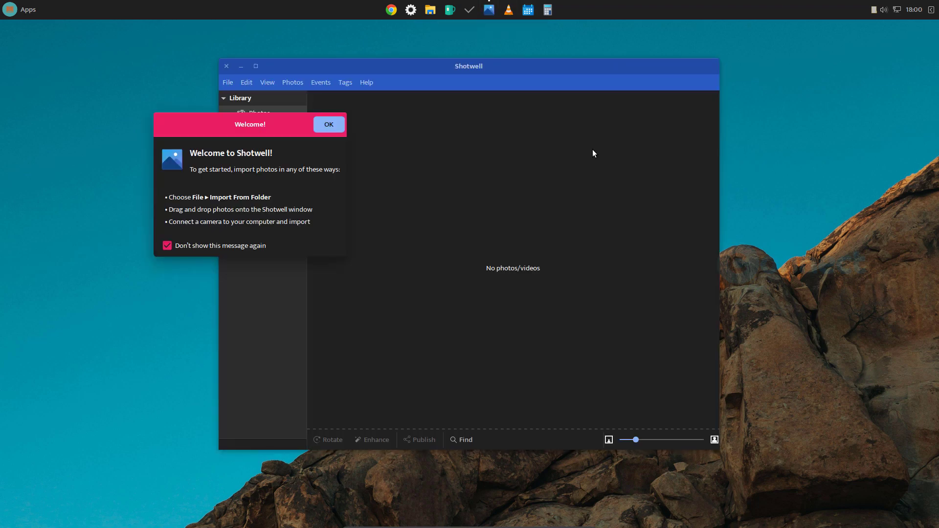
left_click(325, 125)
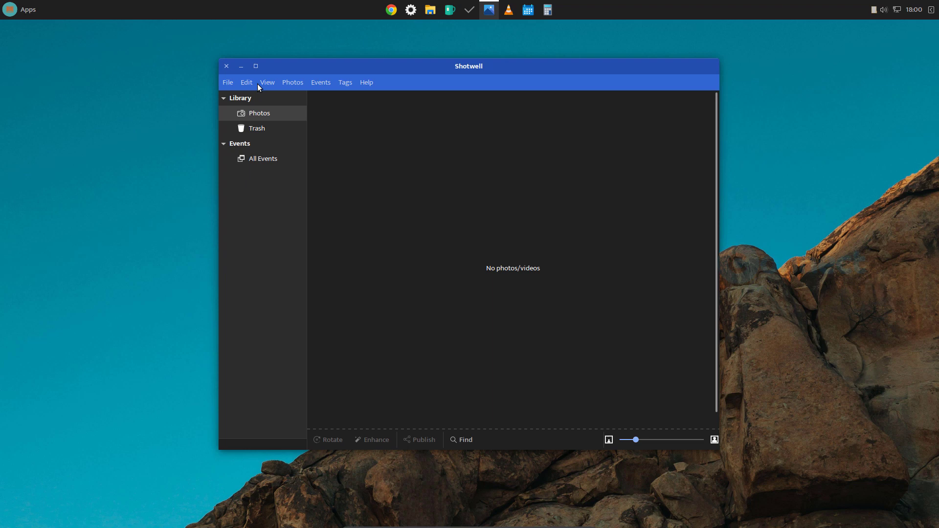
left_click(228, 67)
Step: Examine the installed Education, Graphics, Internet, Office and Programming applications, and close the Software Updater without installing updates
left_click(22, 10)
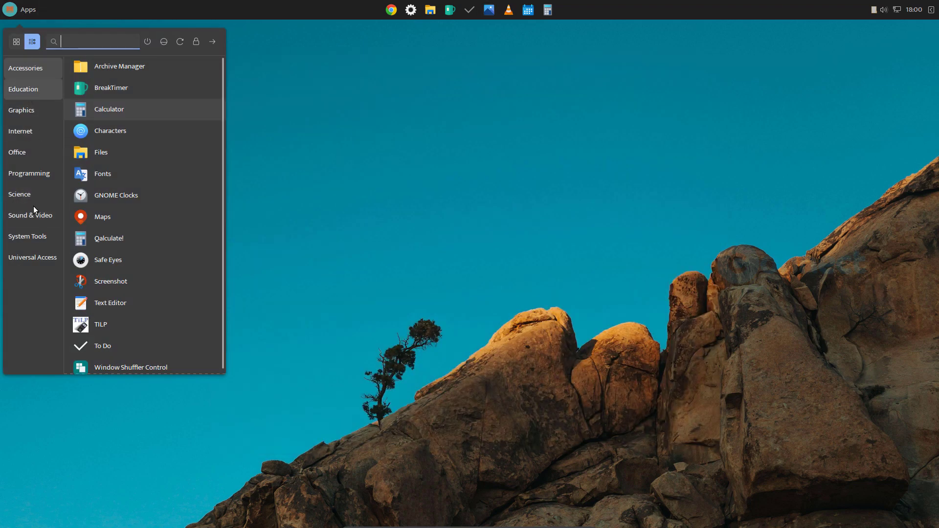
left_click(36, 89)
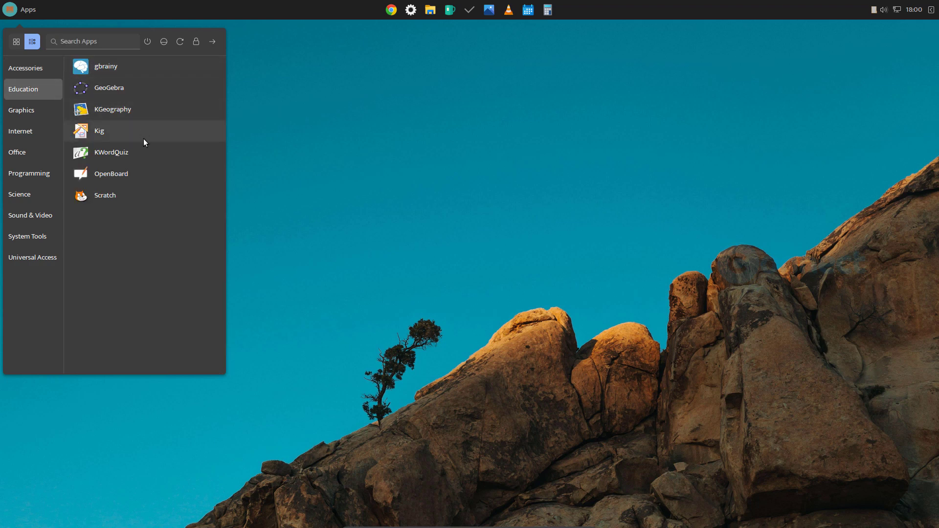
left_click(39, 112)
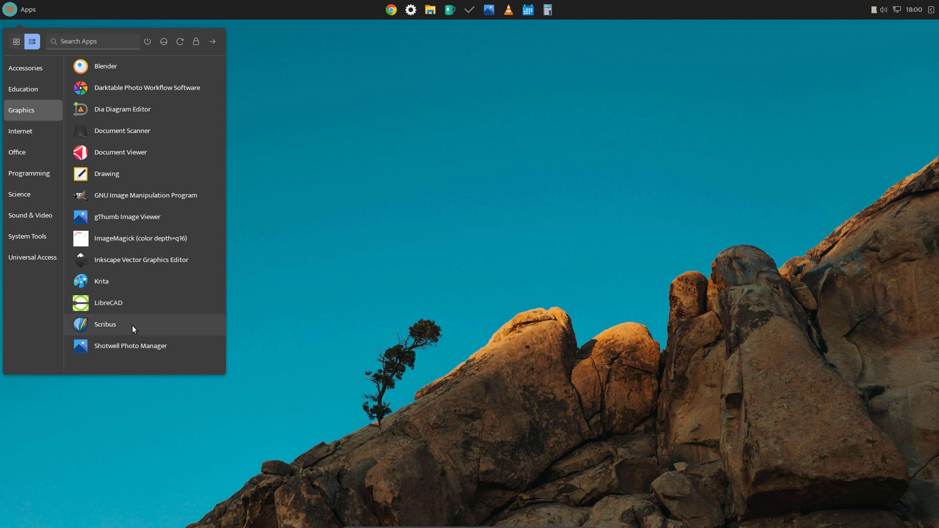
left_click(29, 129)
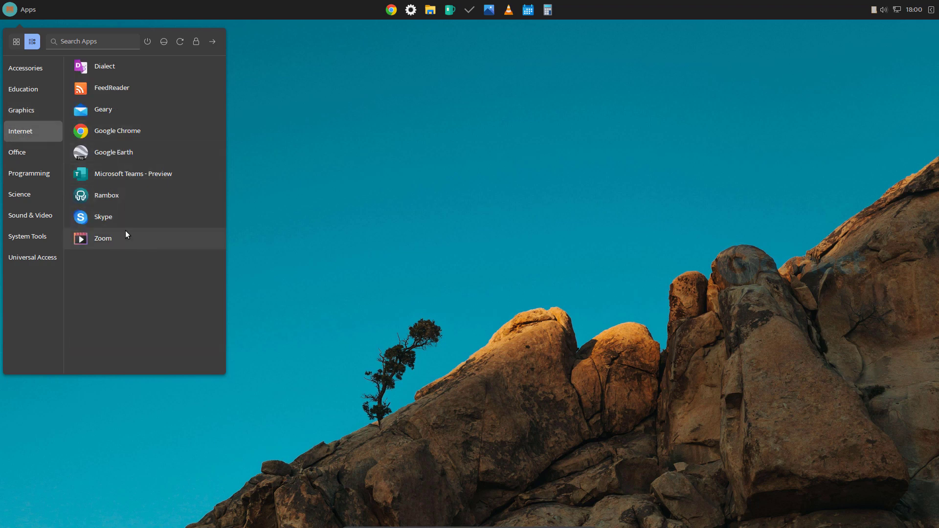
left_click(25, 155)
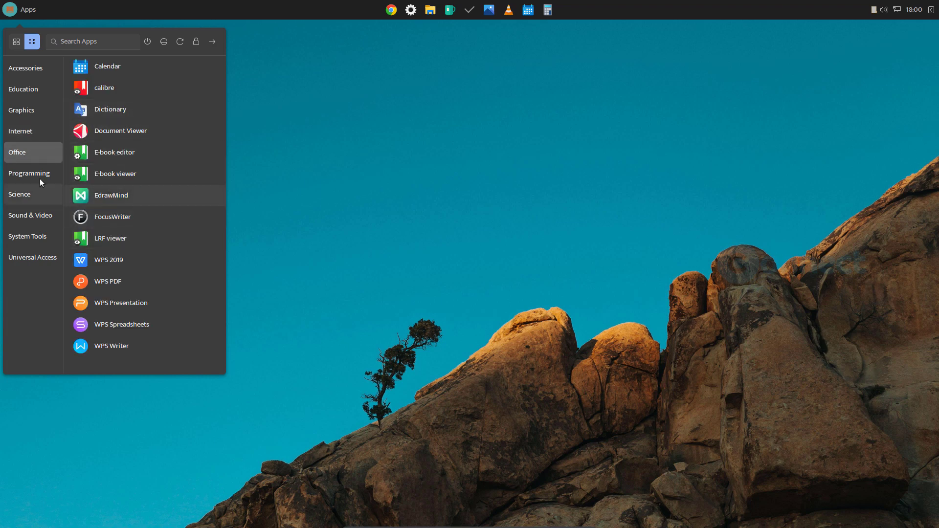
left_click(28, 173)
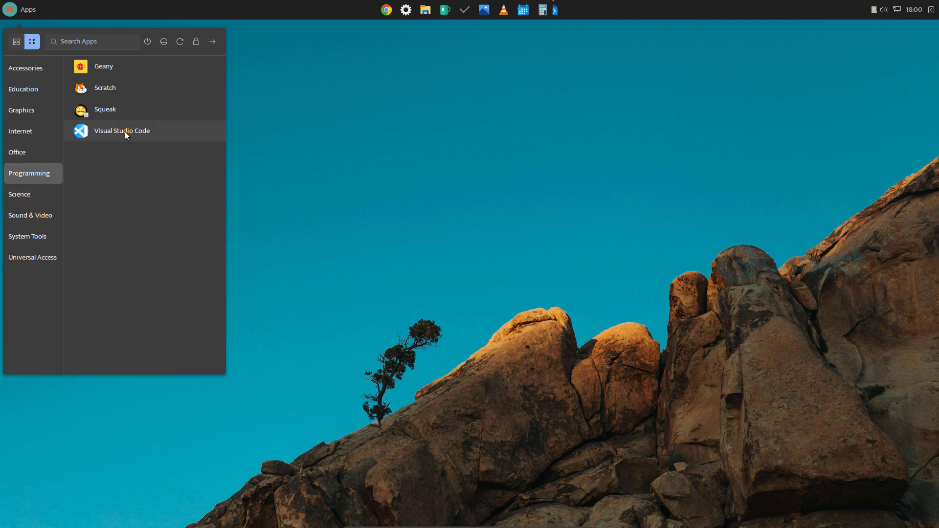
left_click(468, 193)
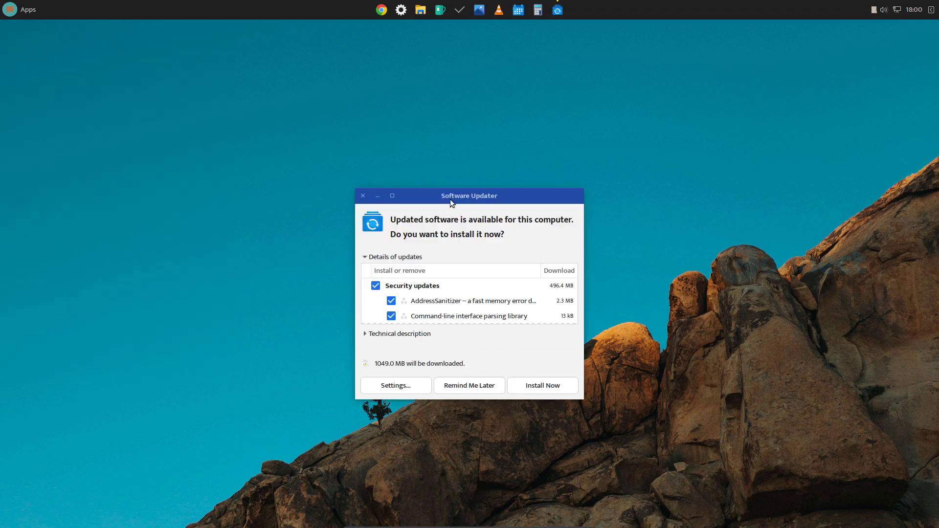
left_click(363, 196)
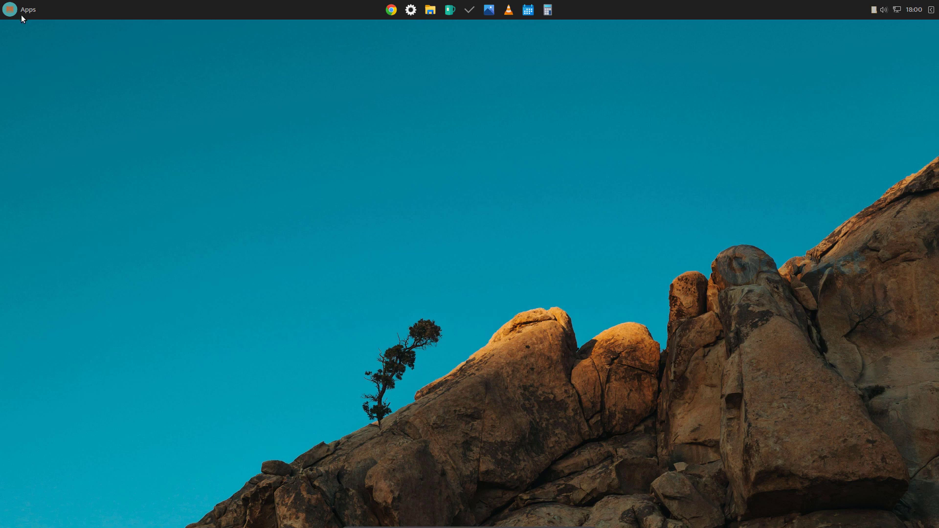
Step: Examine the installed Science, Sound & Video, System Tools and Universal Access applications, and close the application list
left_click(21, 12)
left_click(40, 194)
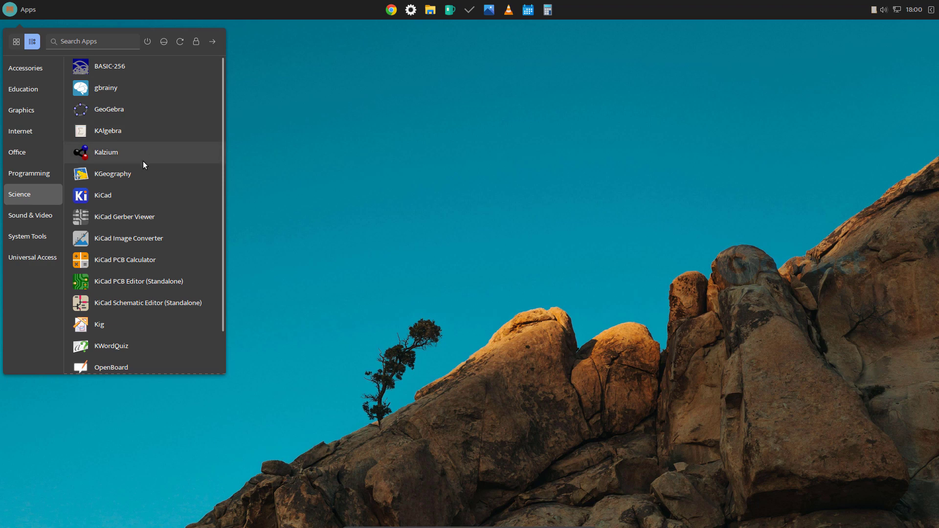
scroll(139, 319, "down", 2)
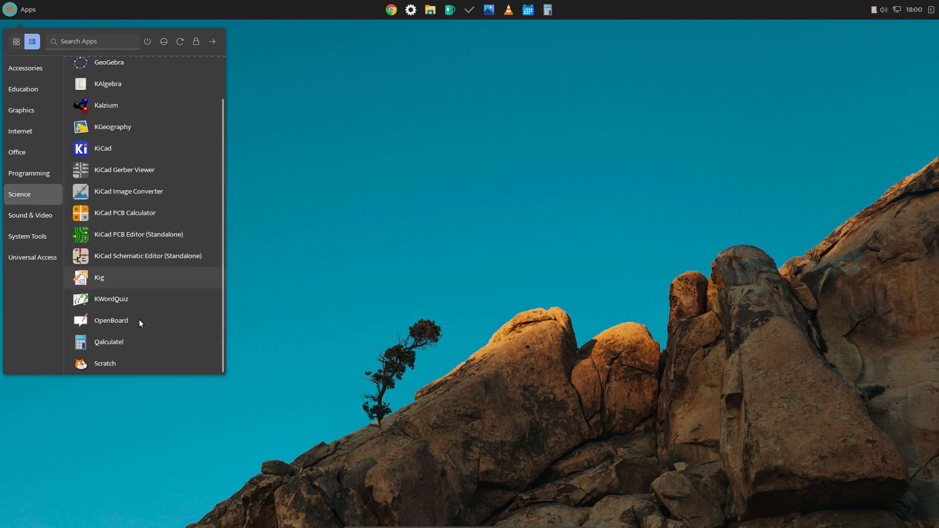
left_click(42, 221)
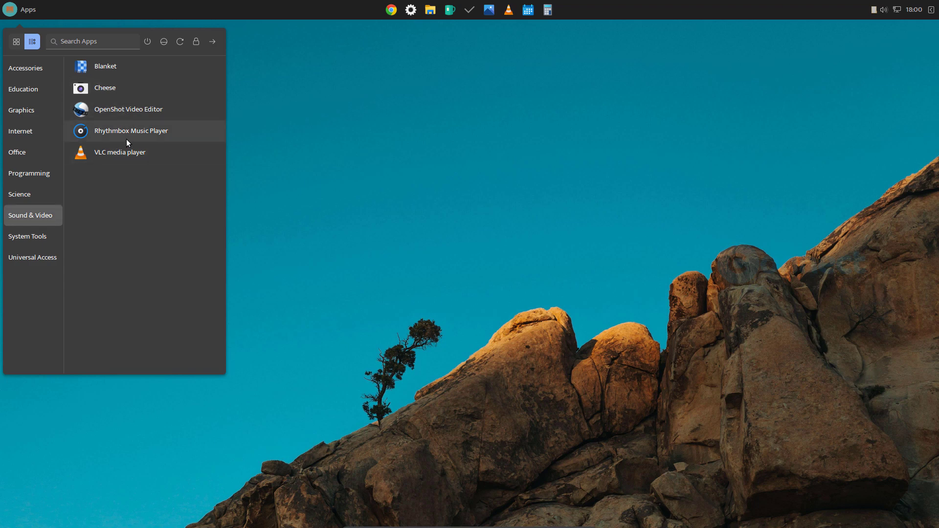
left_click(34, 237)
scroll(145, 137, "down", 2)
scroll(146, 136, "down", 2)
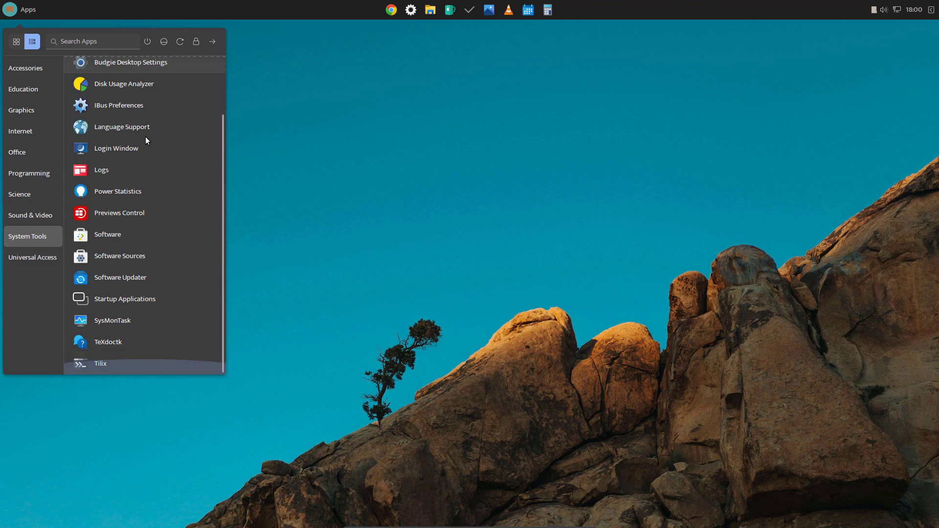
left_click(39, 260)
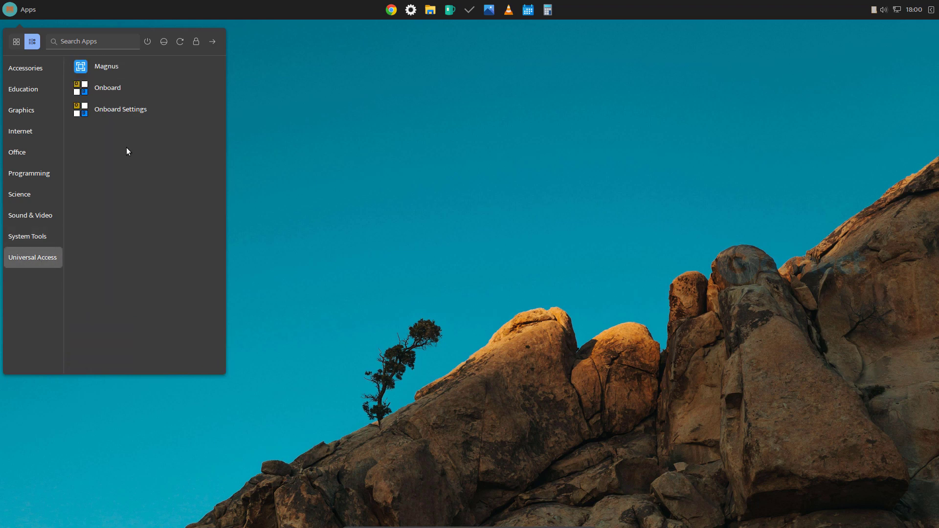
left_click(278, 136)
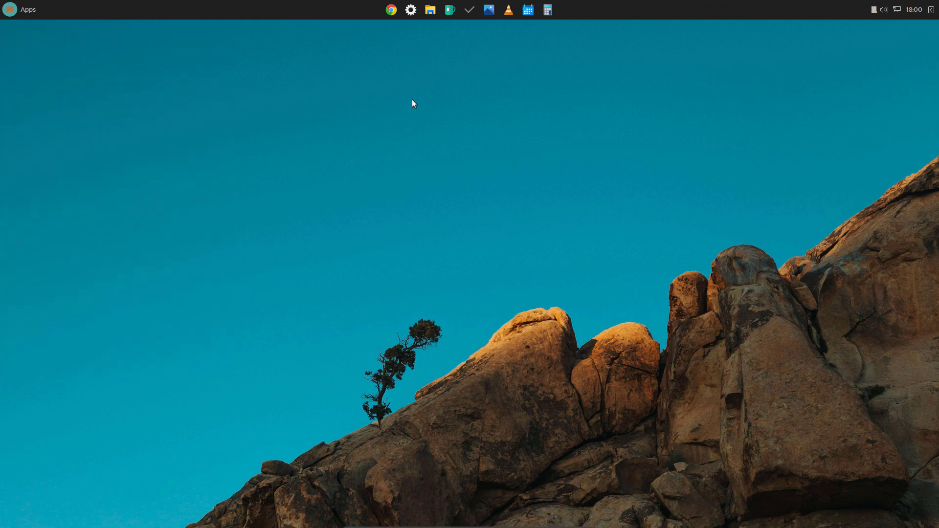
Step: Shut down the installed system and confirm ending the session
left_click(22, 9)
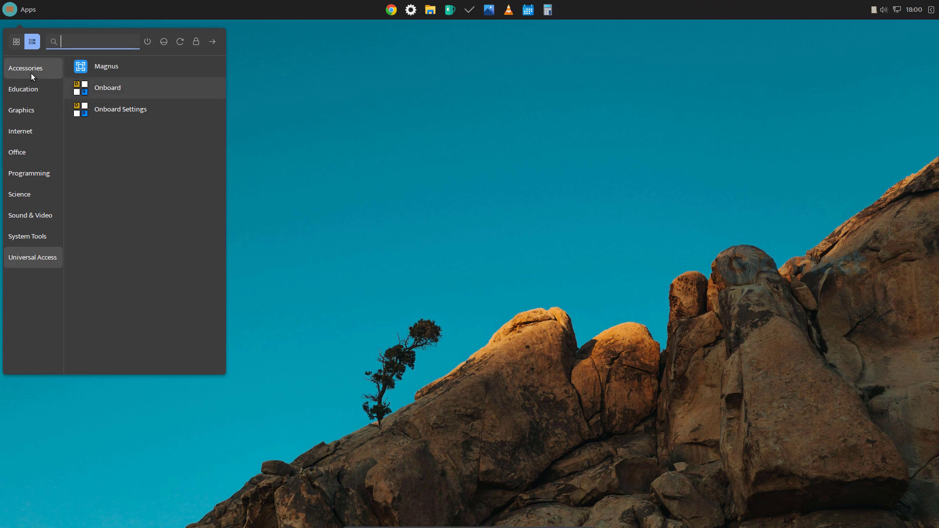
left_click(24, 190)
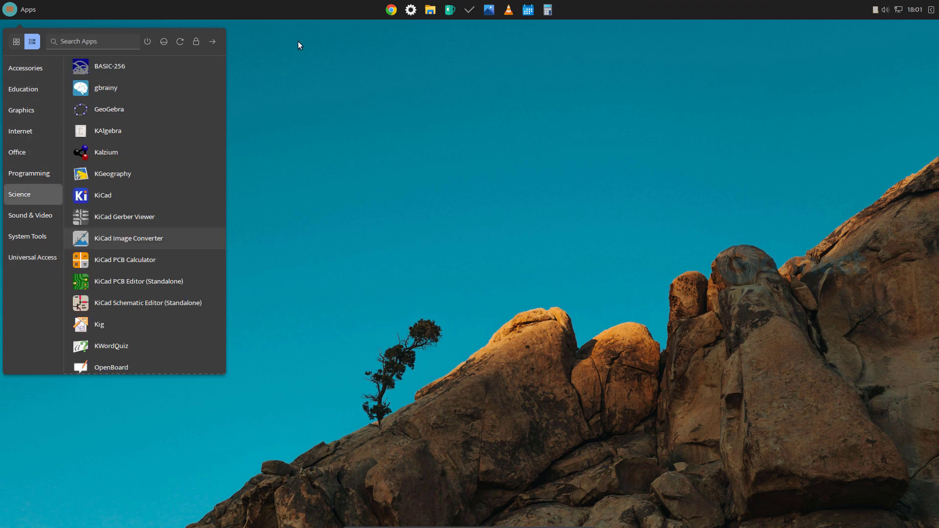
left_click(149, 42)
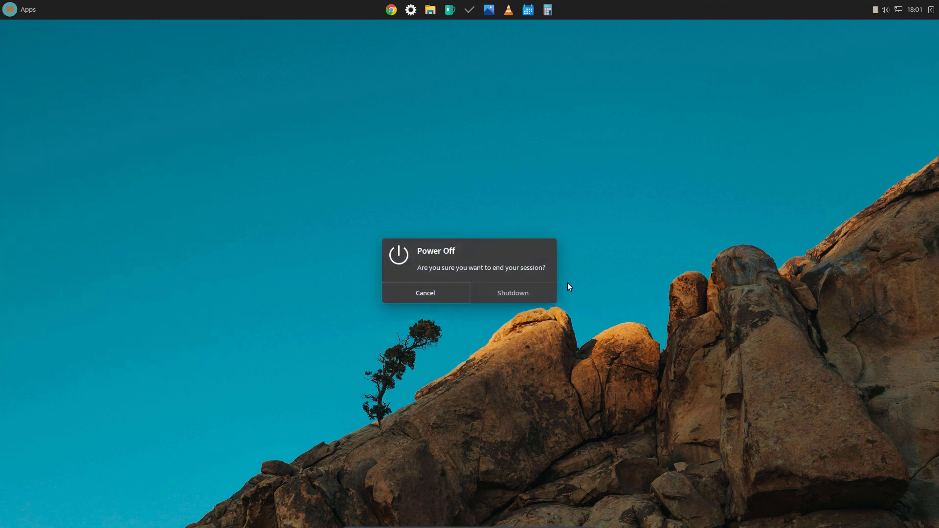
left_click(517, 296)
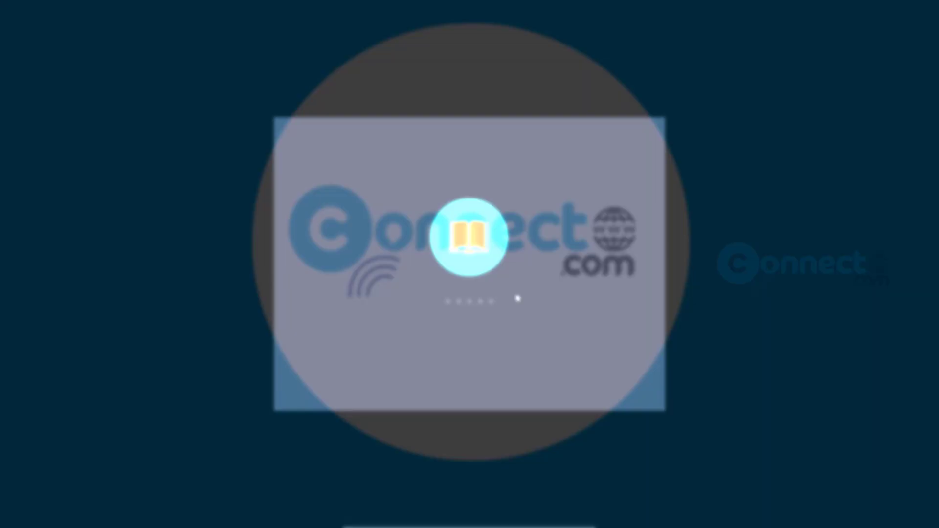